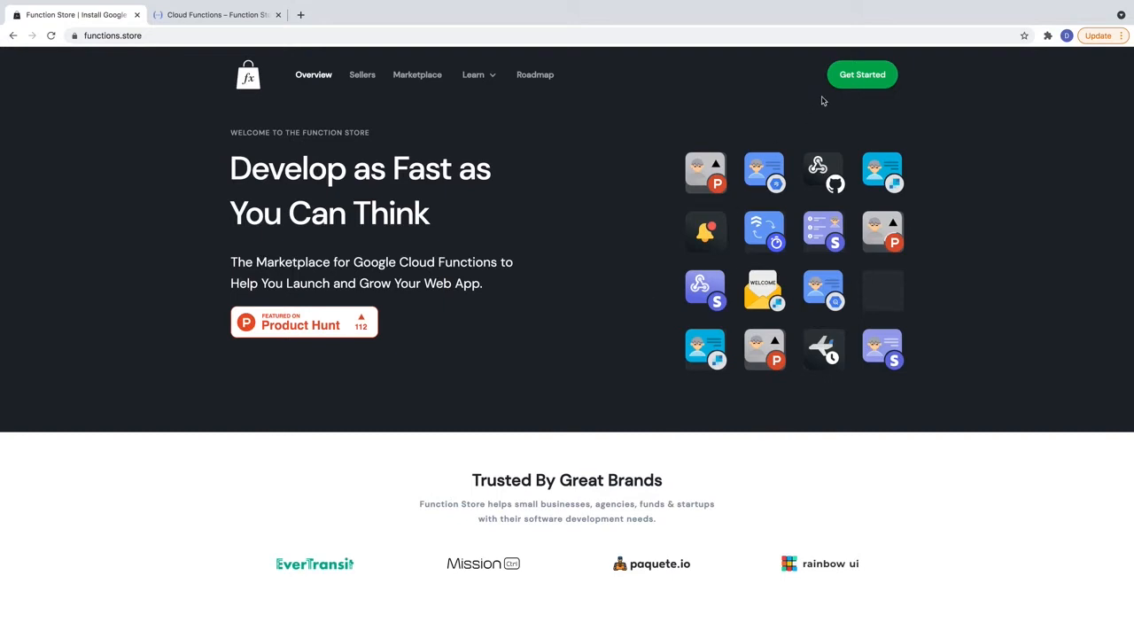
# Enter the Function Store marketplace, search for "welcome" and open the sendSignUpWelcomeEmail function's page.
pyautogui.click(855, 80)
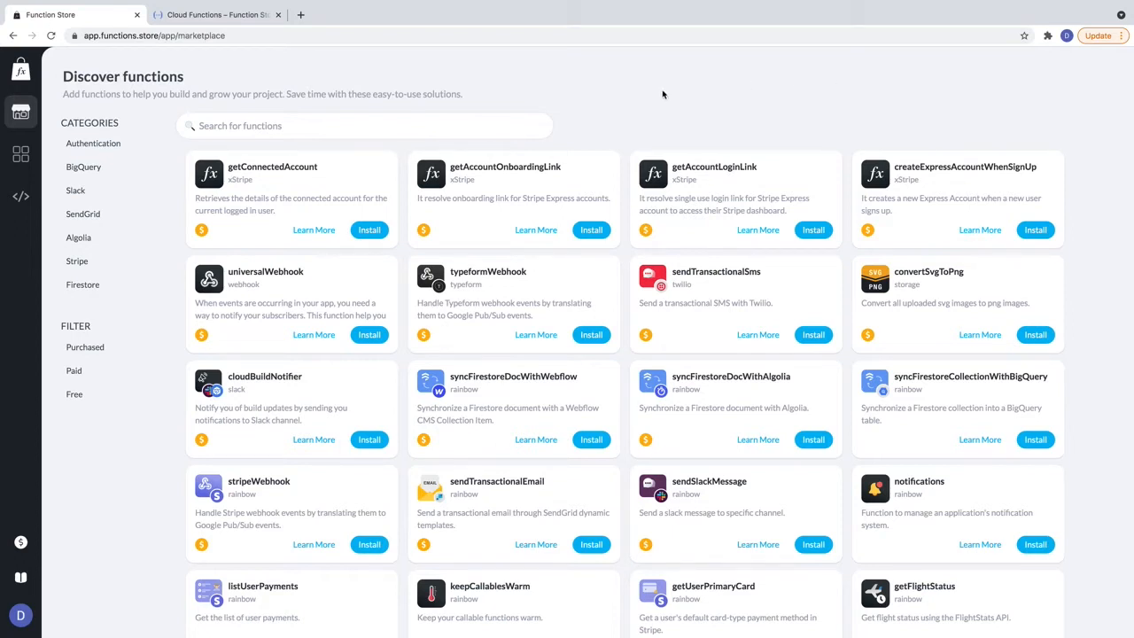
pyautogui.click(475, 123)
pyautogui.write('welcome')
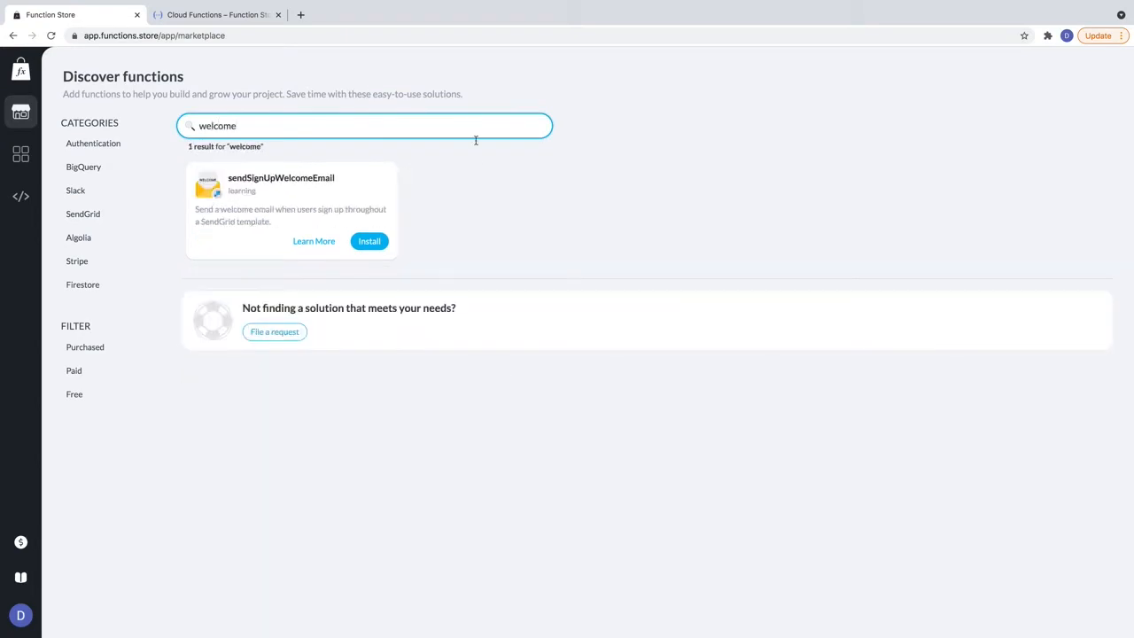
pyautogui.click(334, 195)
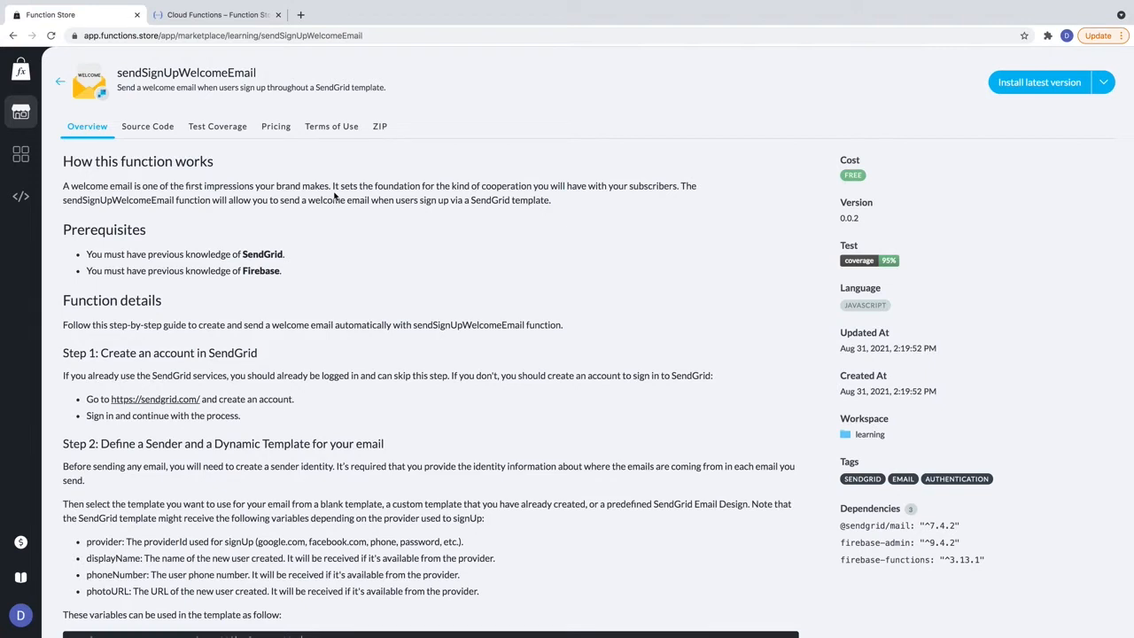
# Choose to install sendSignUpWelcomeEmail manually on GCP from ZIP and read through the first manual installation instructions.
pyautogui.click(998, 83)
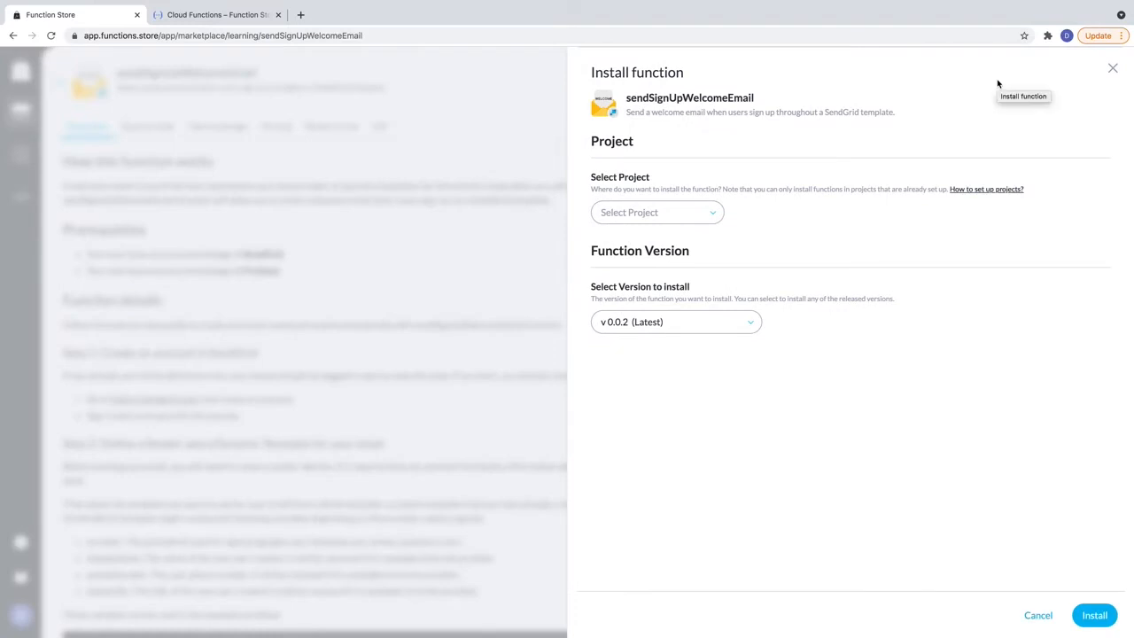
pyautogui.click(710, 212)
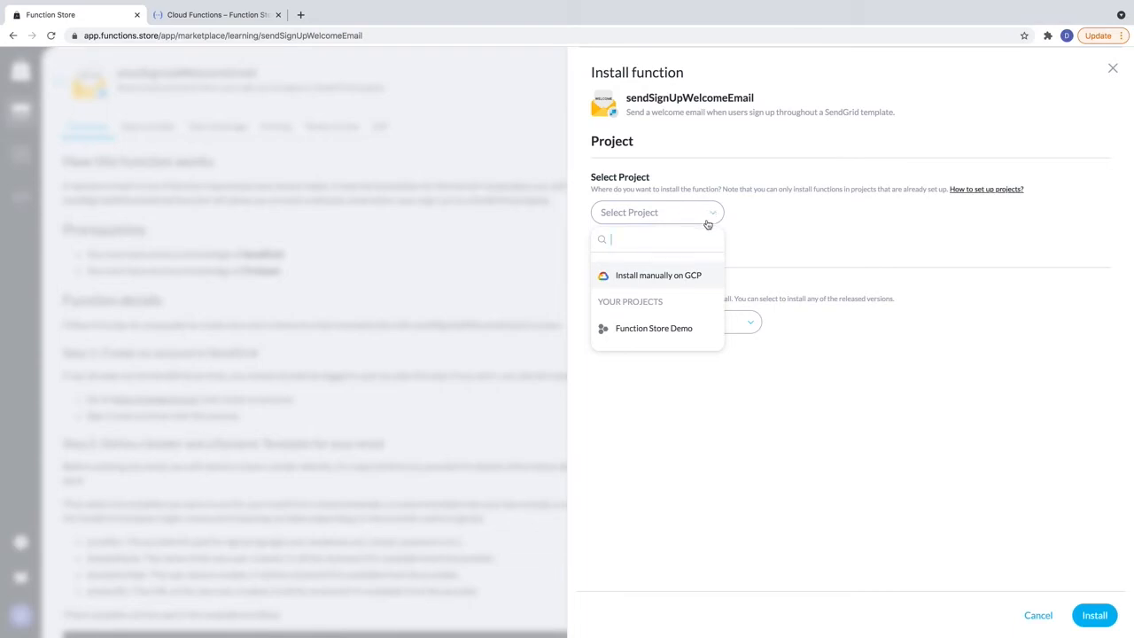
pyautogui.click(694, 278)
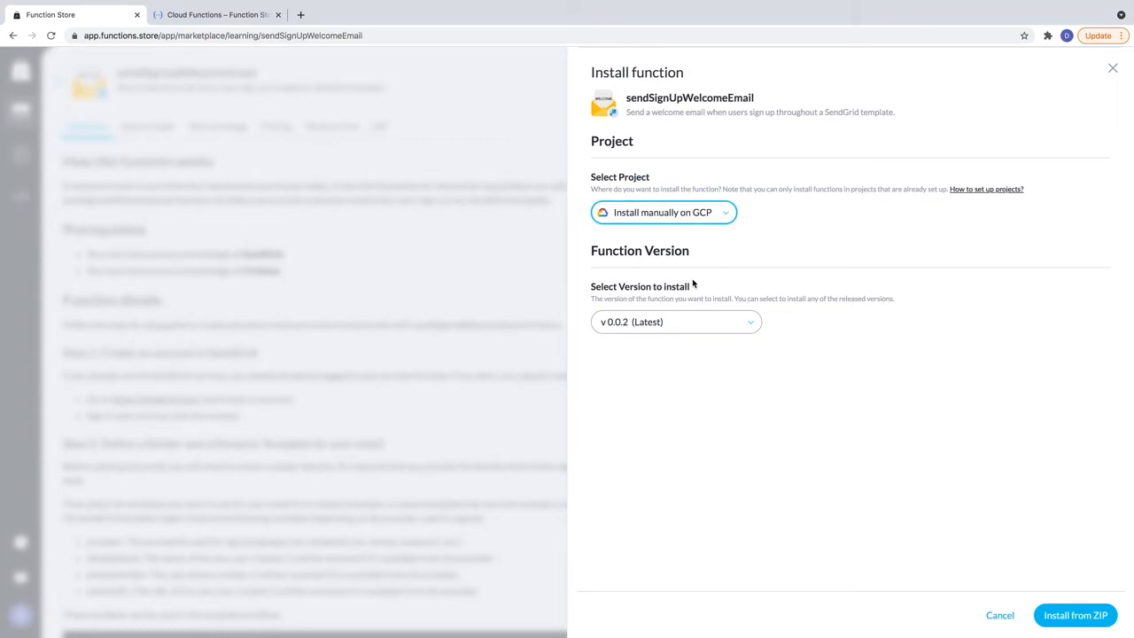
pyautogui.click(1080, 616)
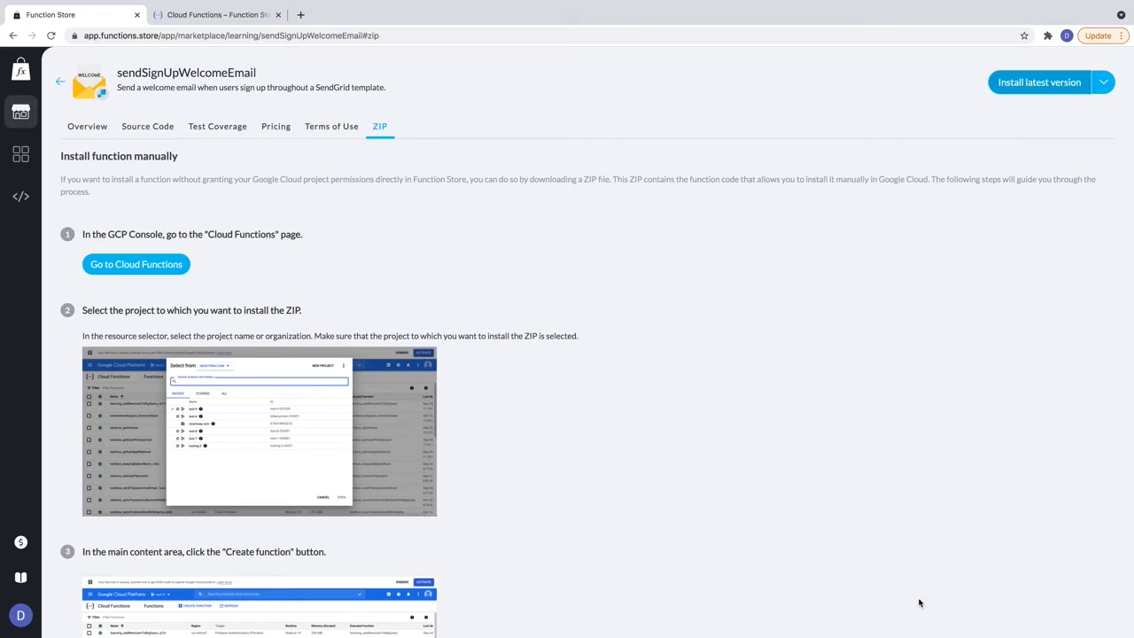
pyautogui.scroll(-1, 236, 248)
pyautogui.scroll(-1, 235, 247)
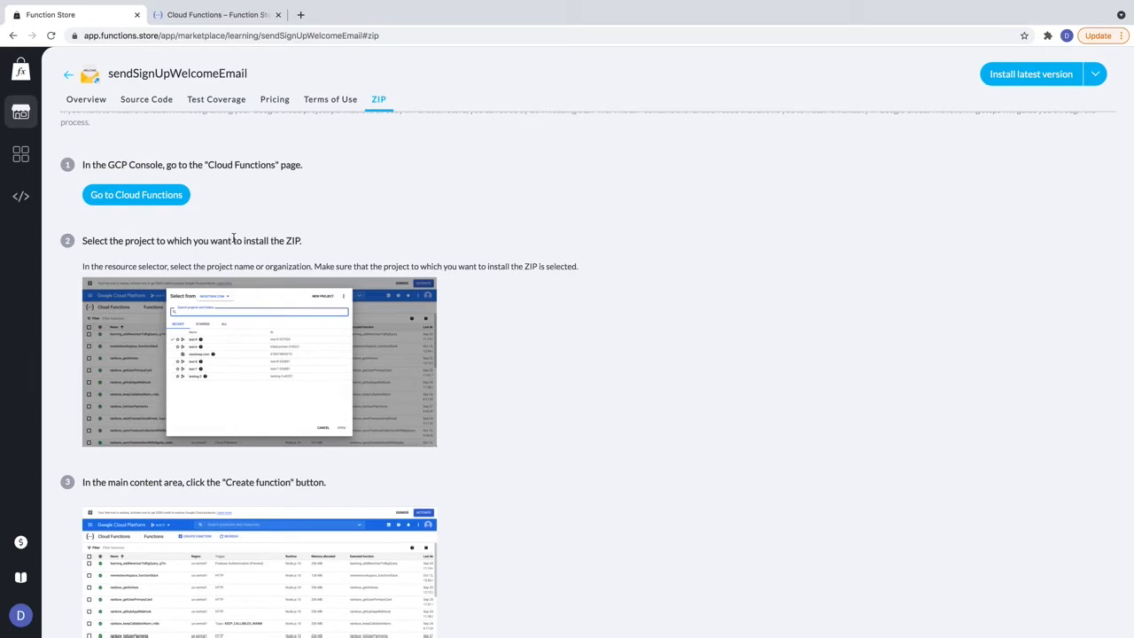
pyautogui.scroll(-3, 234, 239)
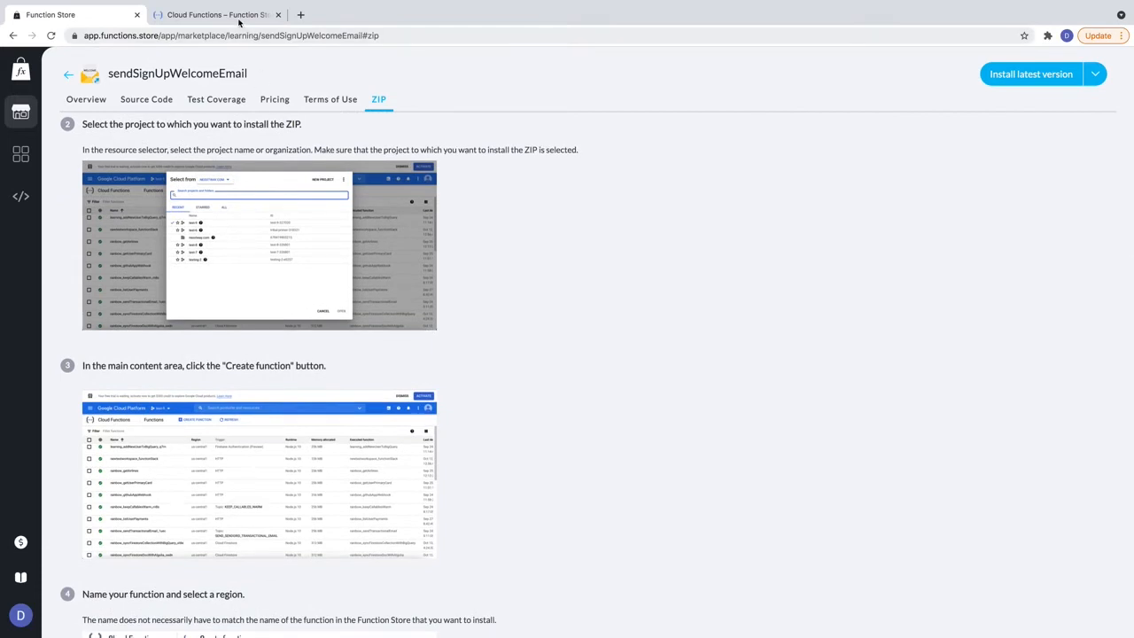
# Switch to Google Cloud Functions and start a new function named sendWelcomeEmail.
pyautogui.click(217, 15)
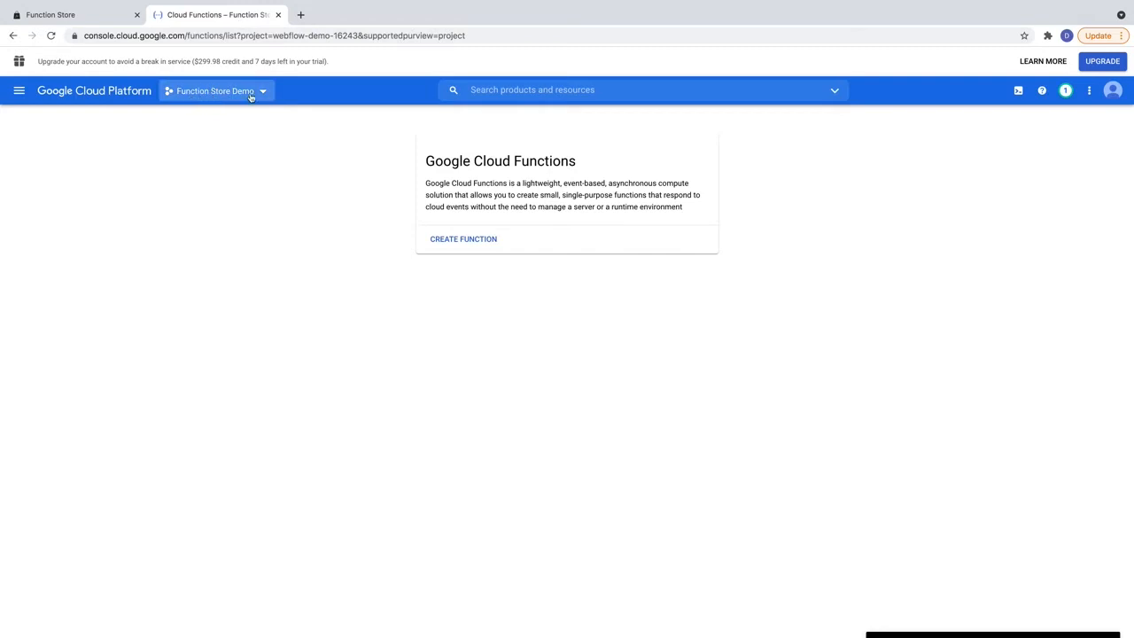
pyautogui.click(463, 239)
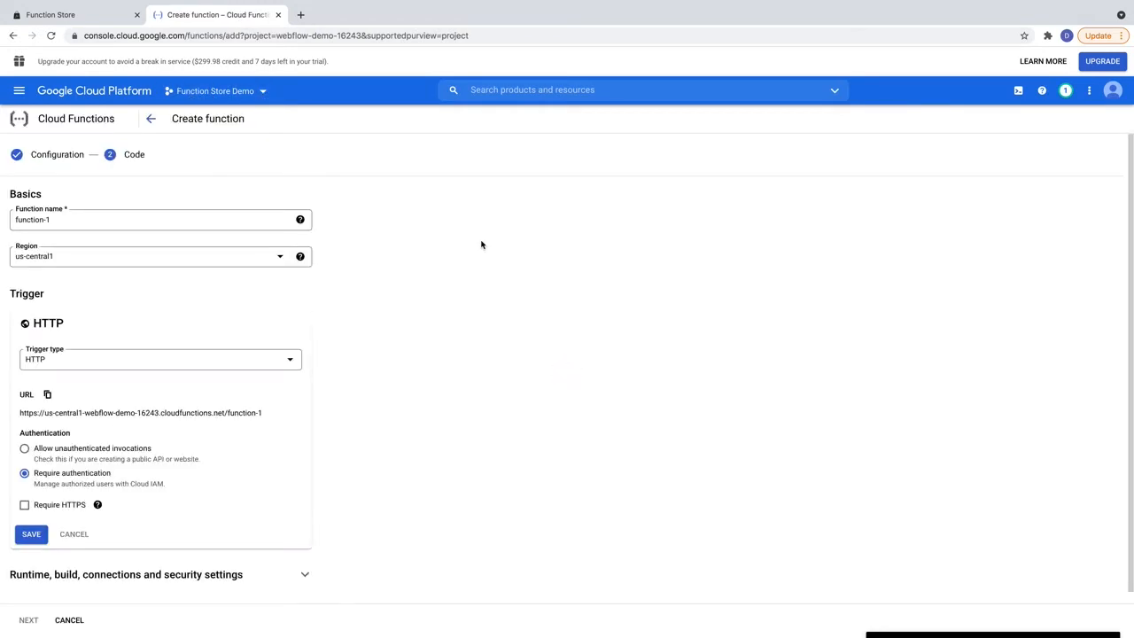
pyautogui.click(154, 220)
pyautogui.hotkey('ctrl', 'a')
pyautogui.write('s')
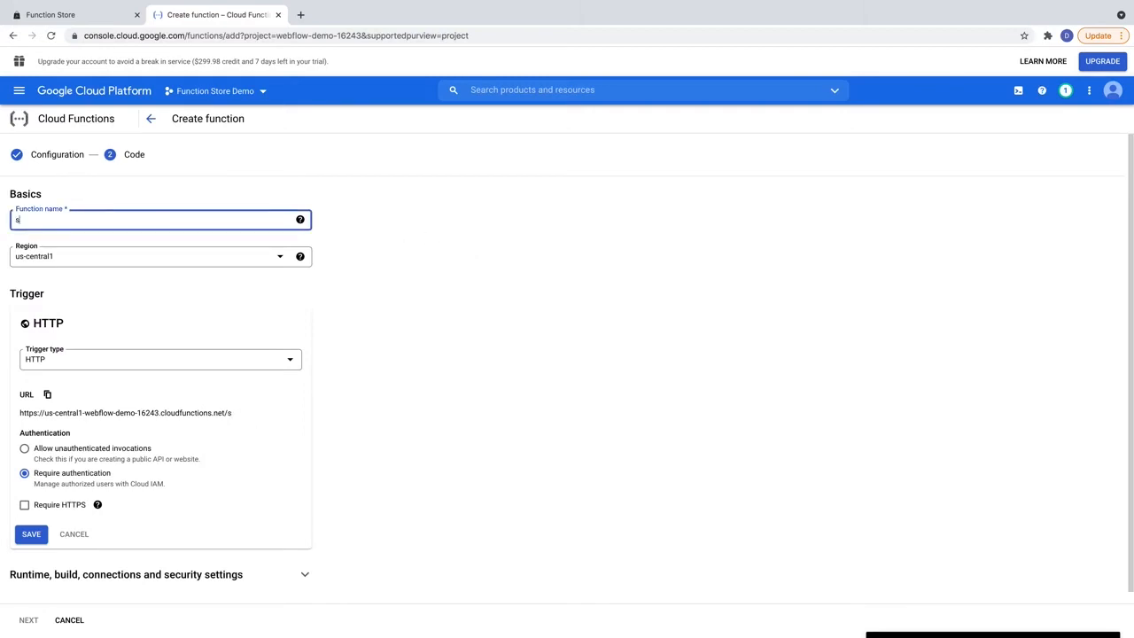
pyautogui.write('endWelcomeEmail')
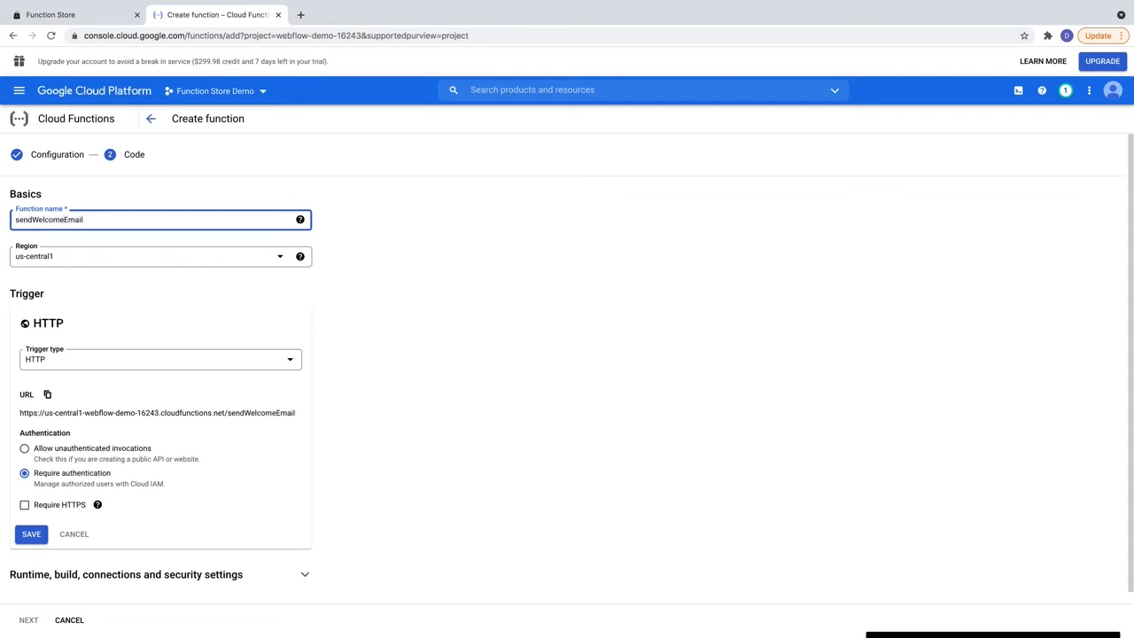
pyautogui.click(396, 260)
# Save the function's HTTP trigger with authentication required and expand the runtime, build, connections and security settings.
pyautogui.scroll(-1, 395, 260)
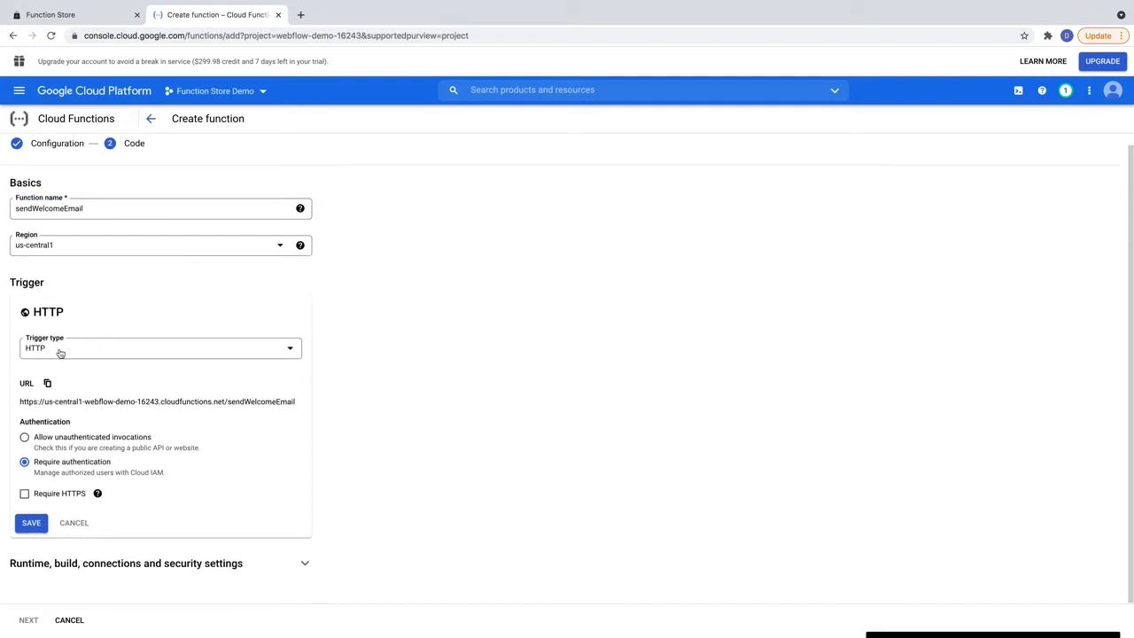
pyautogui.click(31, 524)
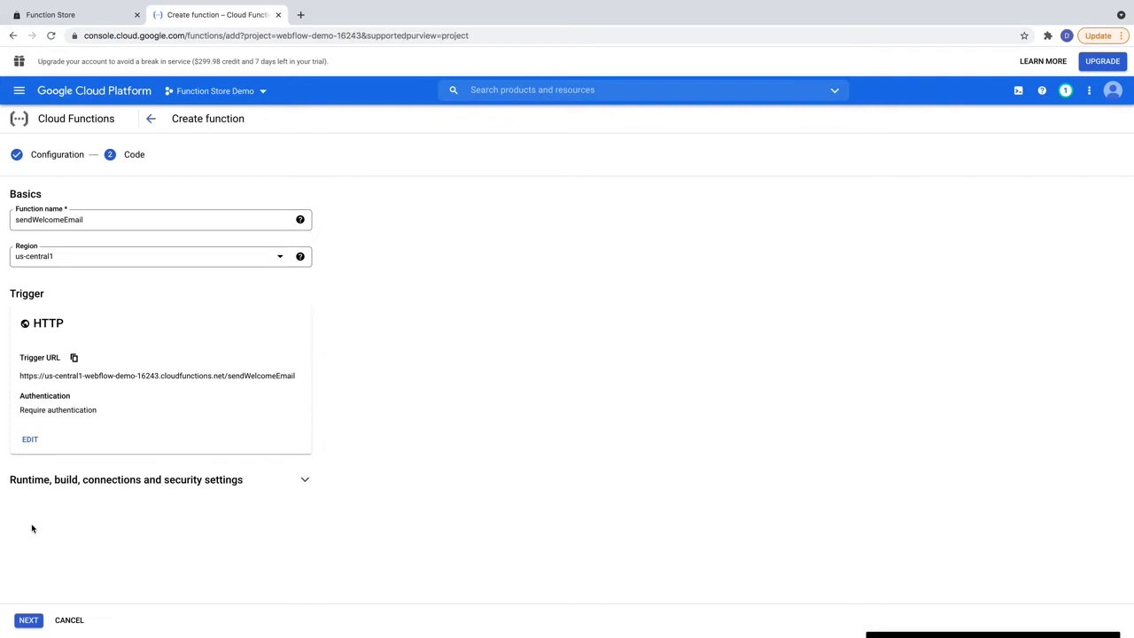
pyautogui.click(114, 485)
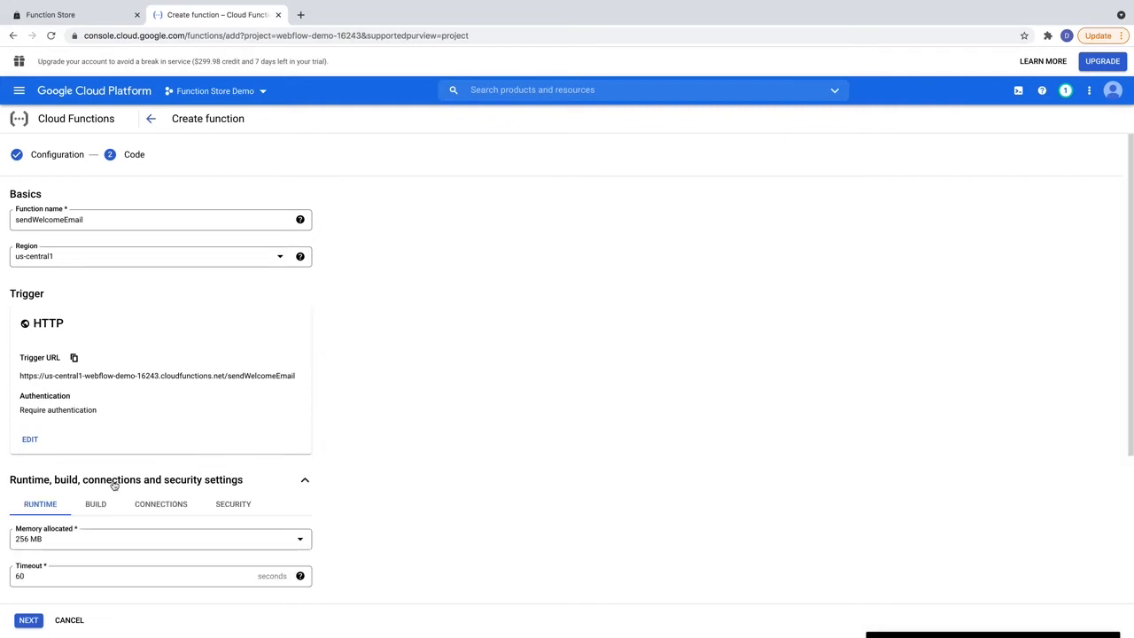
pyautogui.scroll(-3, 351, 464)
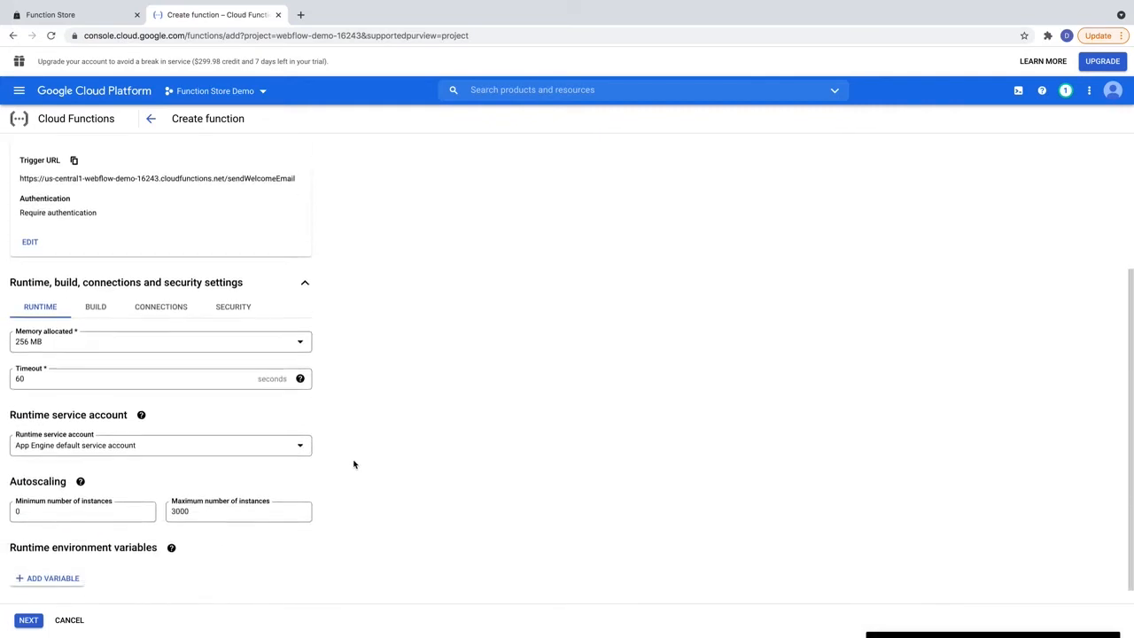
pyautogui.scroll(-1, 353, 465)
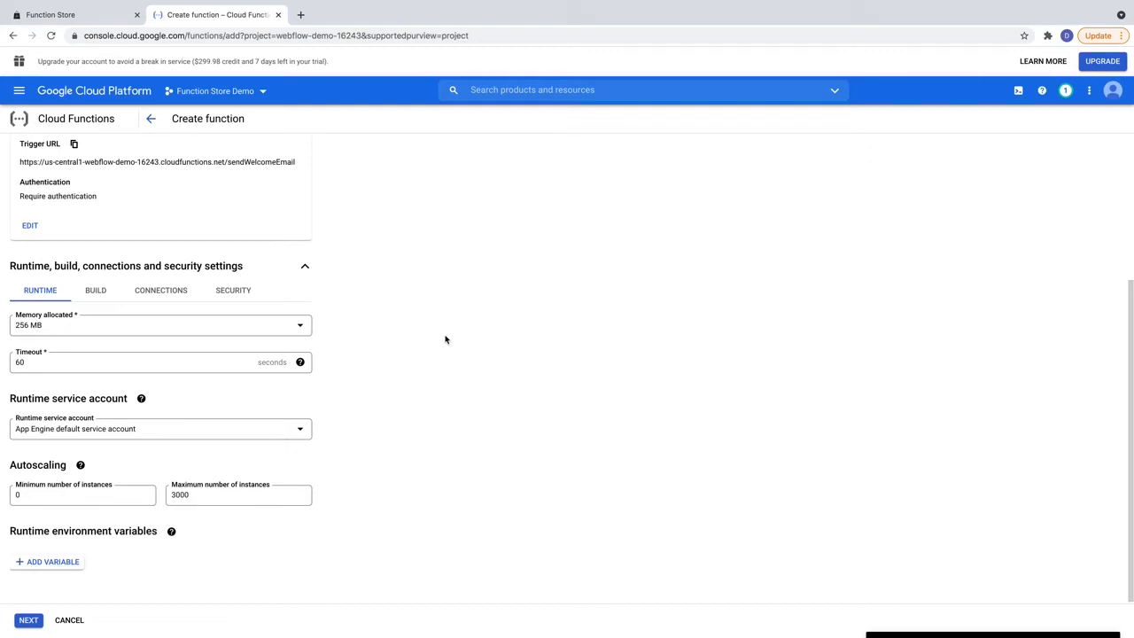
# Add a runtime environment variable named GCLOUD_PROJECT, copying the name from the Function Store's ZIP instructions.
pyautogui.click(73, 567)
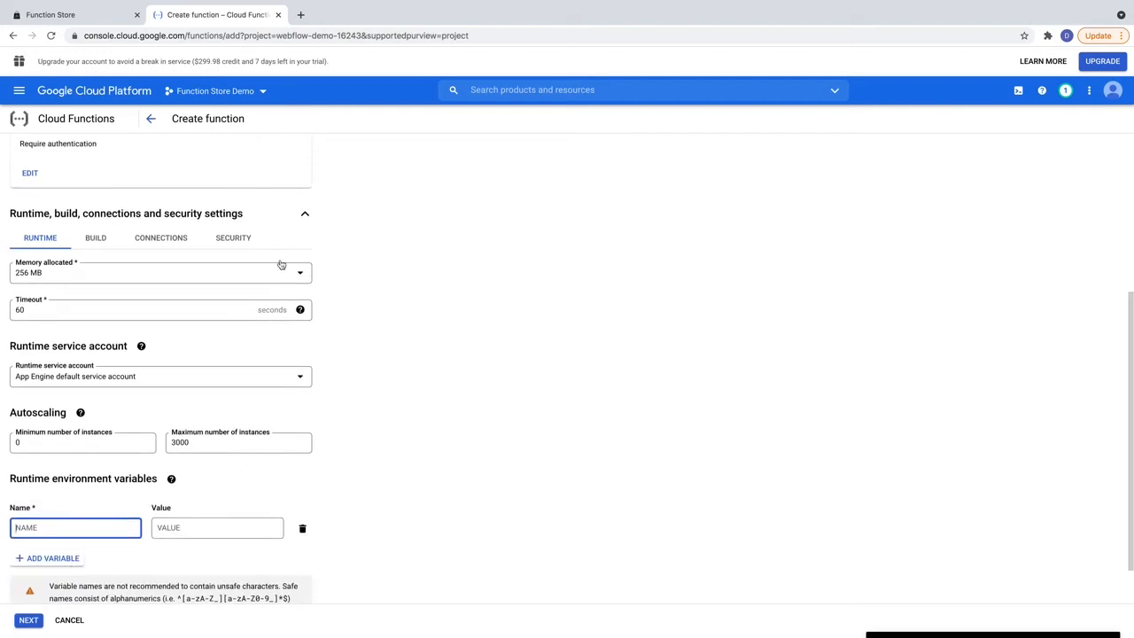
pyautogui.click(101, 15)
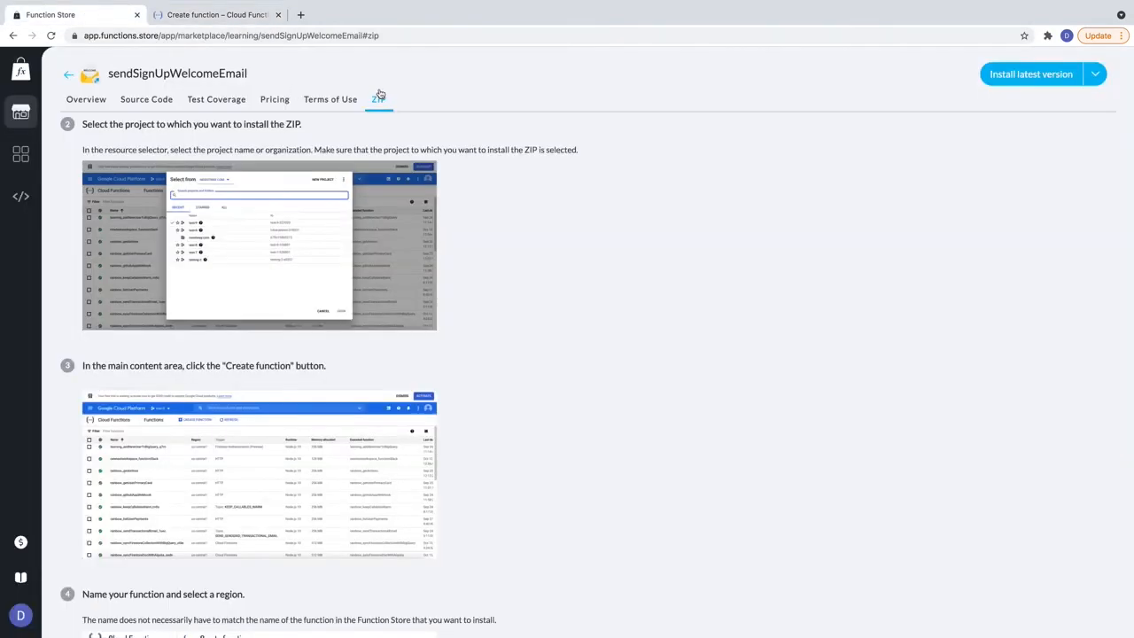
pyautogui.scroll(-5, 481, 294)
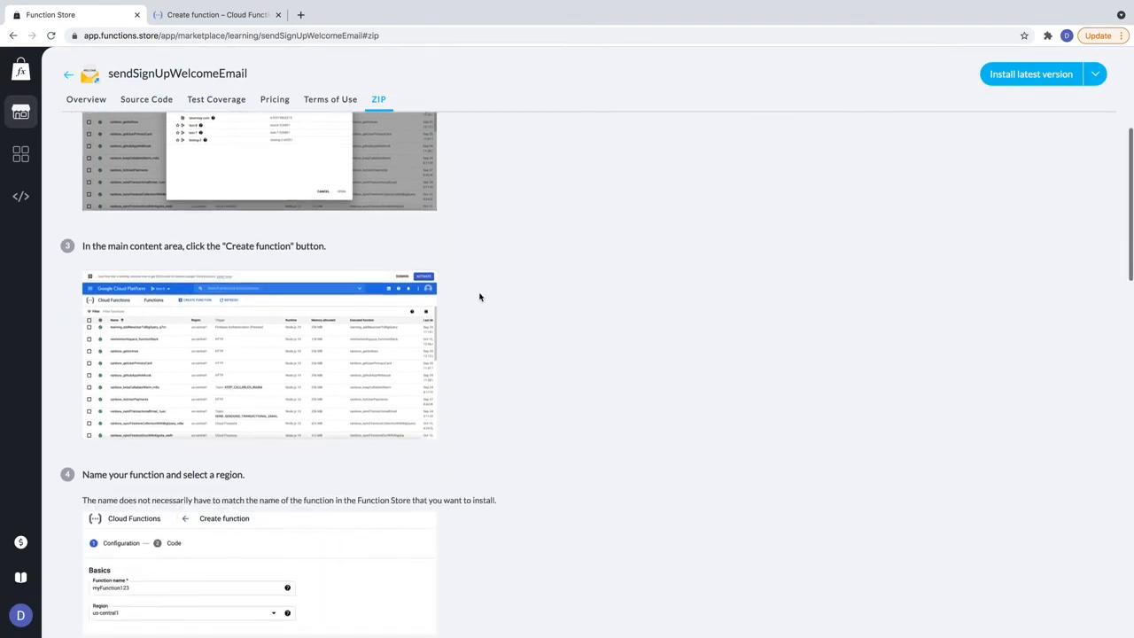
pyautogui.scroll(-8, 481, 298)
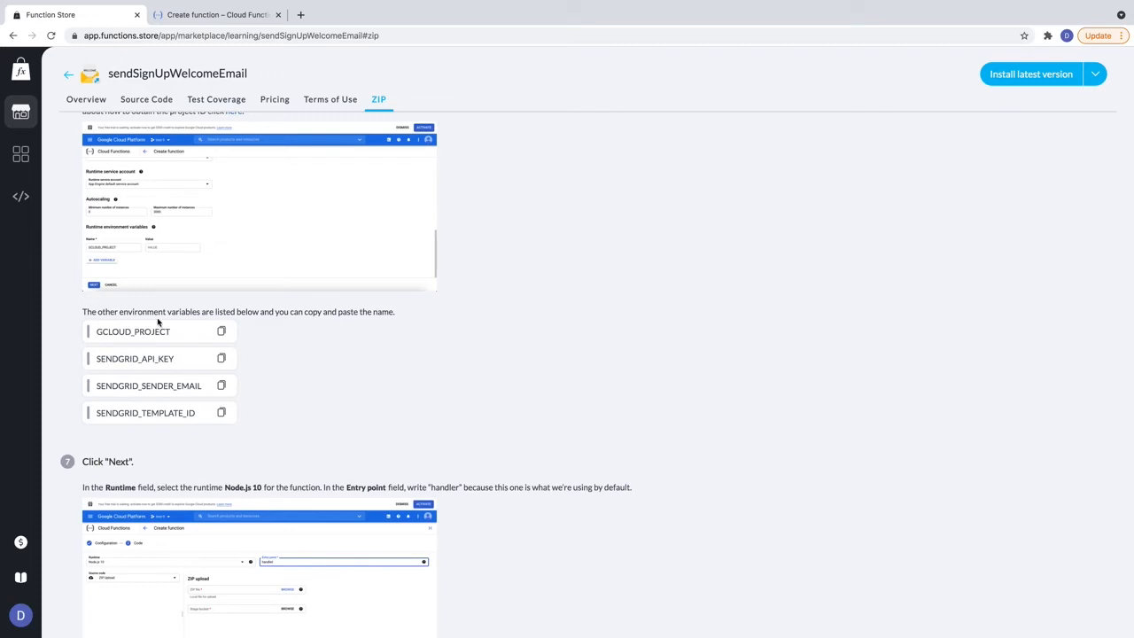
pyautogui.click(221, 330)
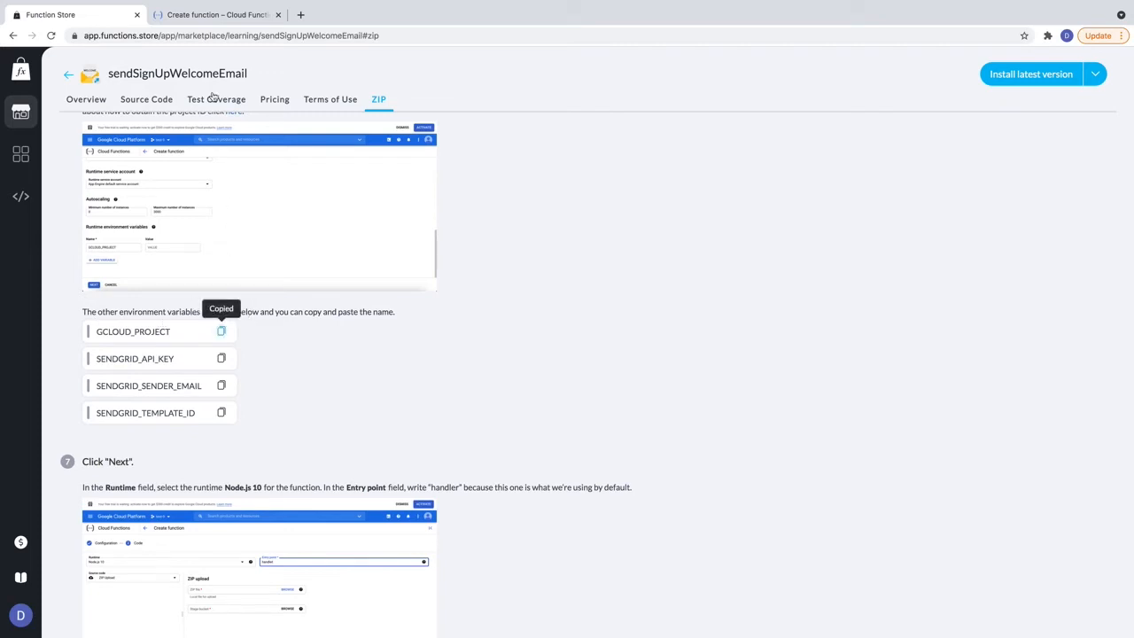
pyautogui.click(212, 16)
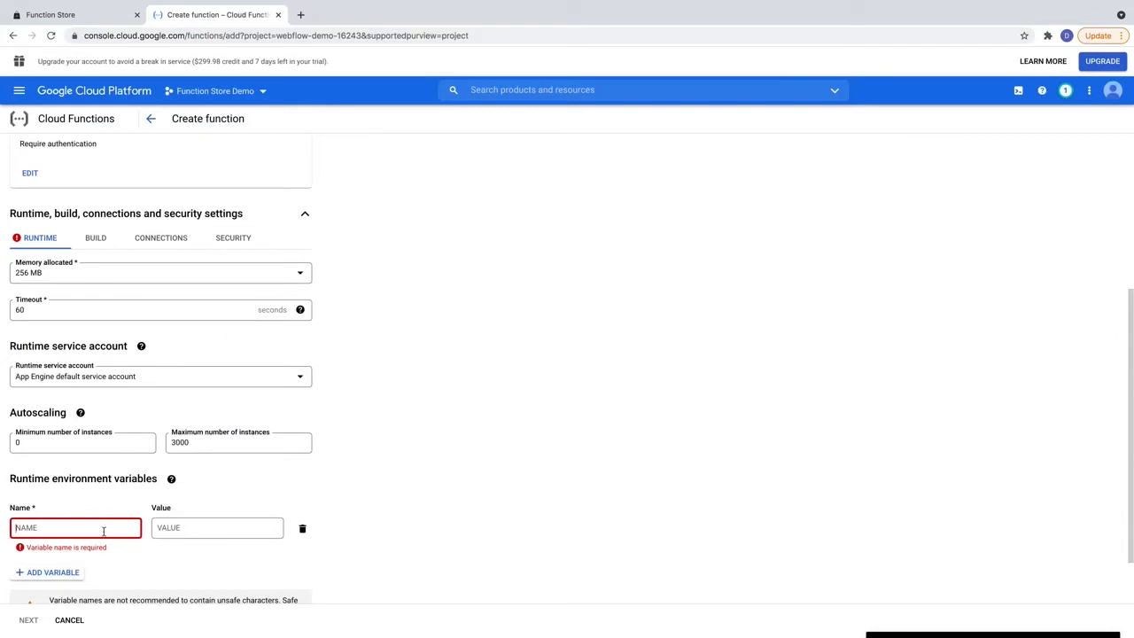
pyautogui.hotkey('ctrl', 'v')
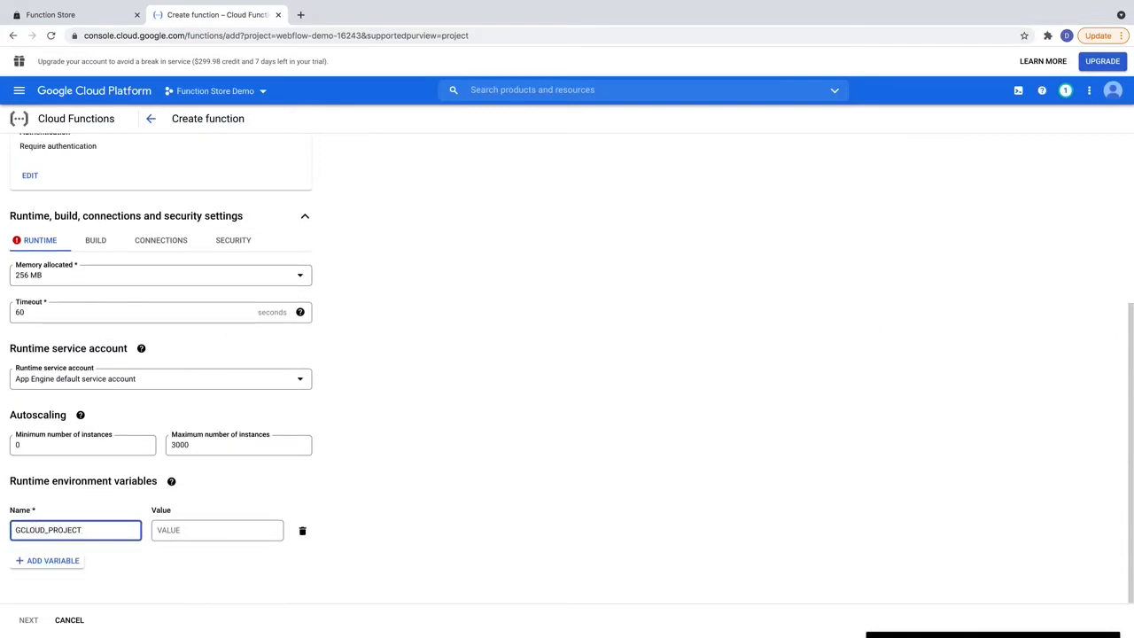
# Paste the Google Cloud project ID as the value of GCLOUD_PROJECT.
pyautogui.press('super+Tab')
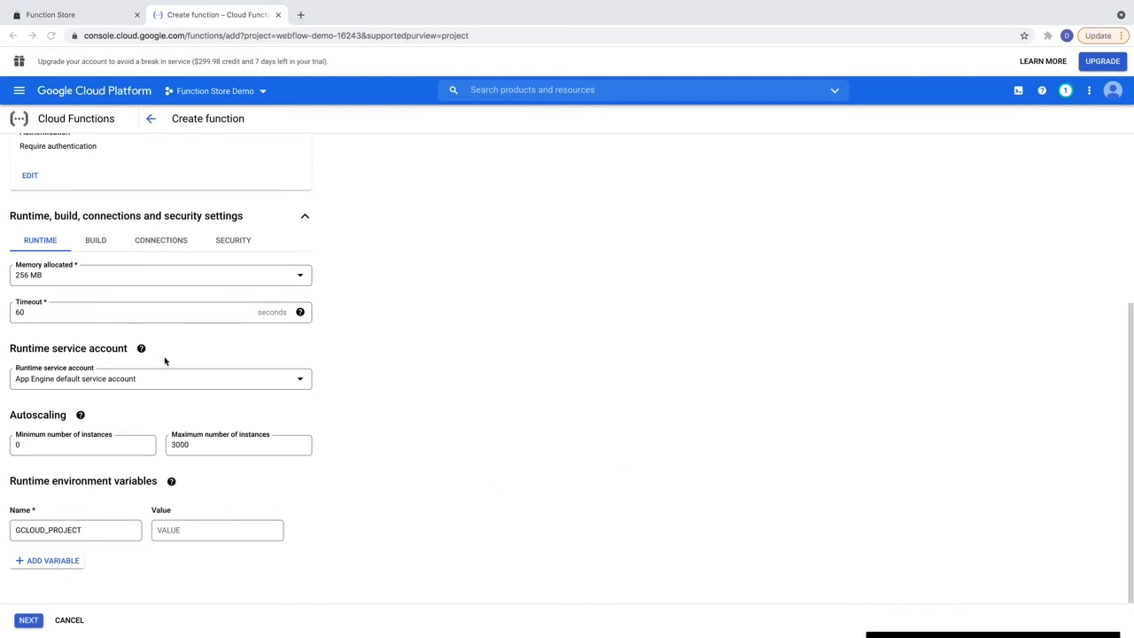
pyautogui.click(215, 529)
pyautogui.hotkey('ctrl', 'v')
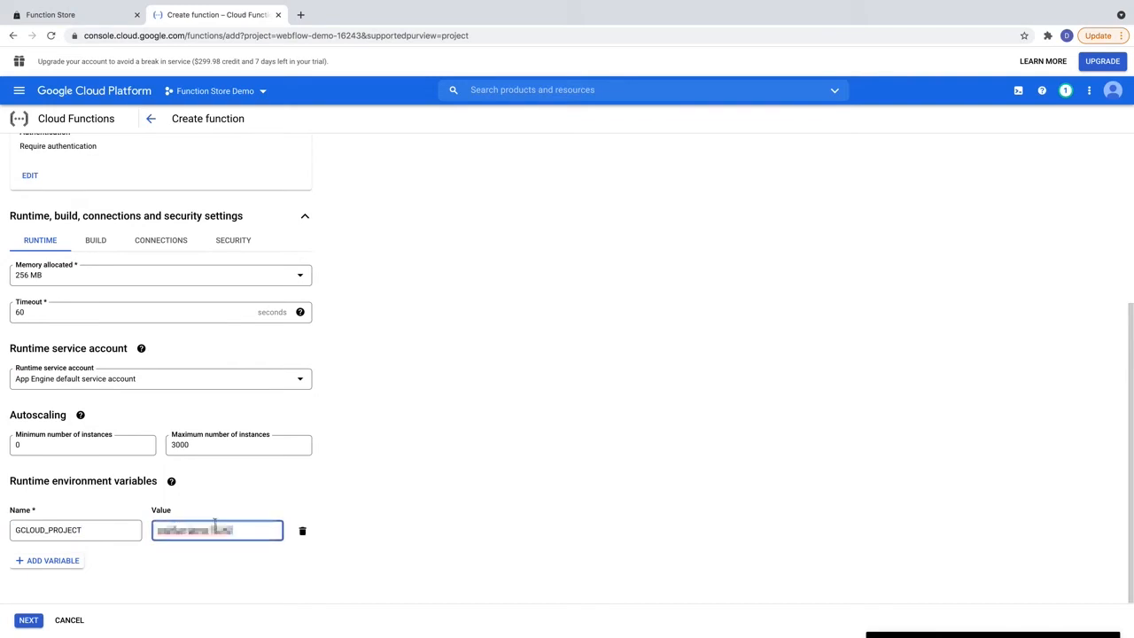
# Add a second runtime environment variable named SENDGRID_API_KEY, copying the name from the Function Store's list.
pyautogui.click(71, 561)
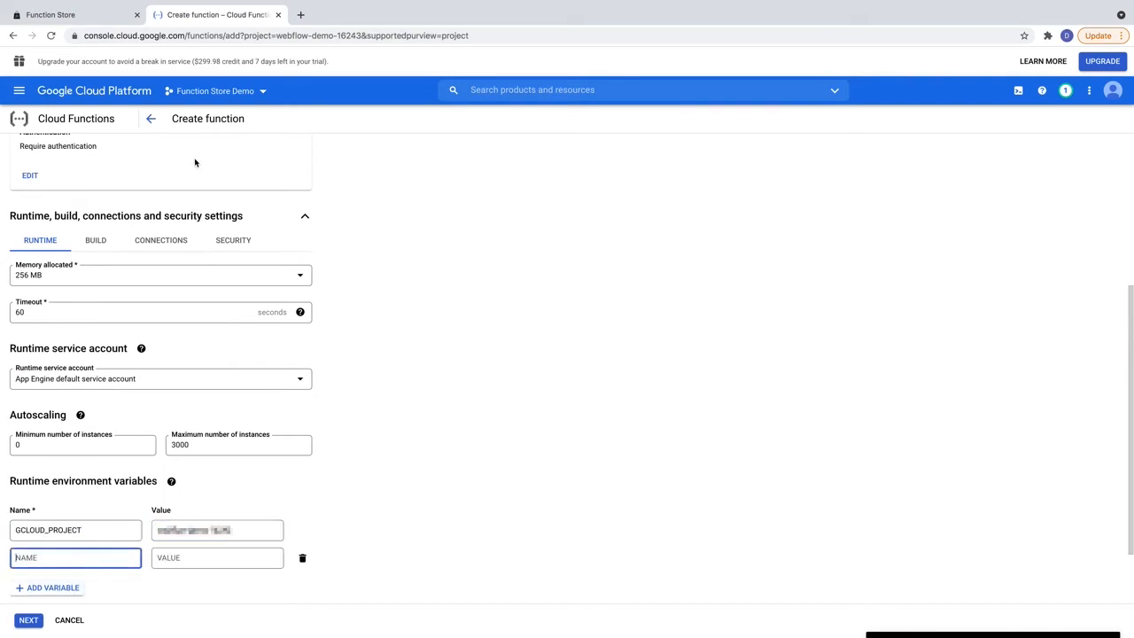
pyautogui.click(80, 18)
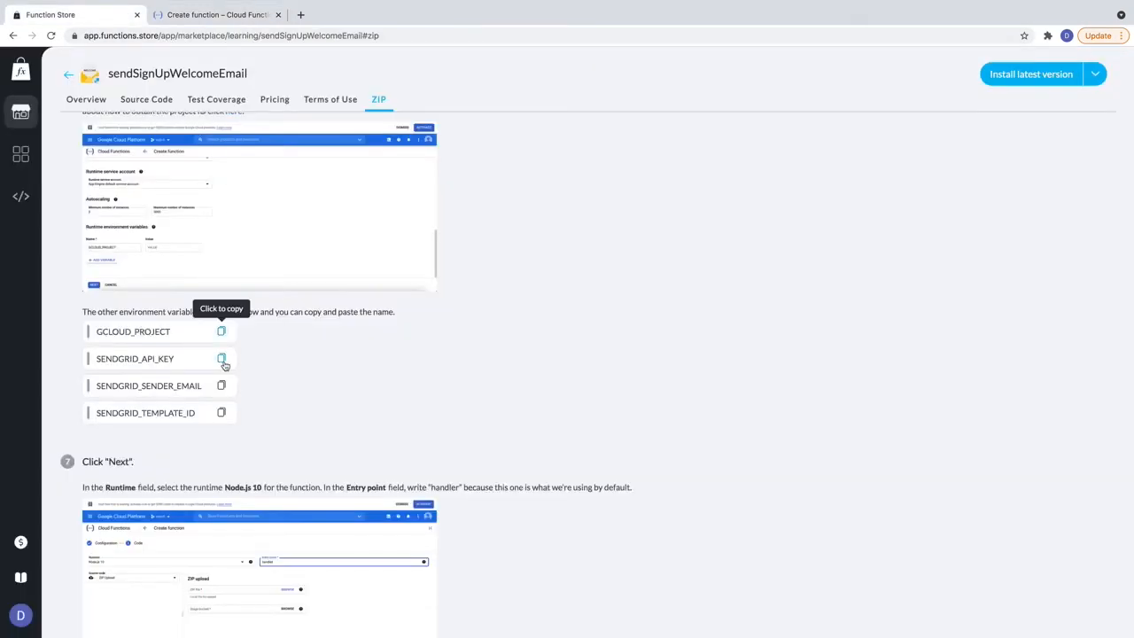
pyautogui.click(222, 360)
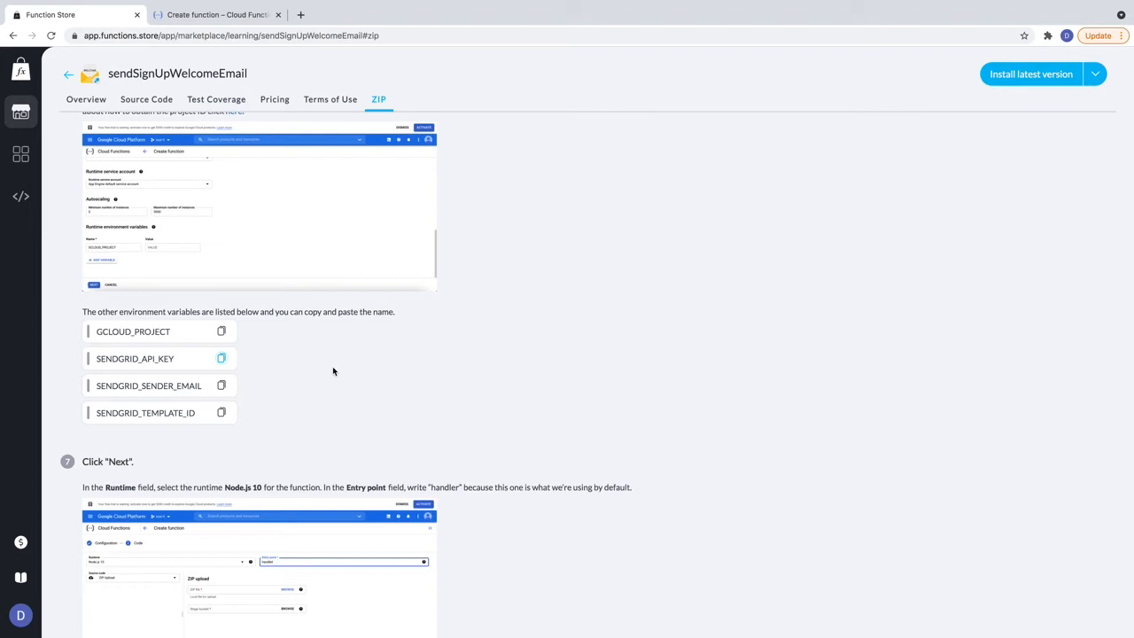
pyautogui.click(213, 15)
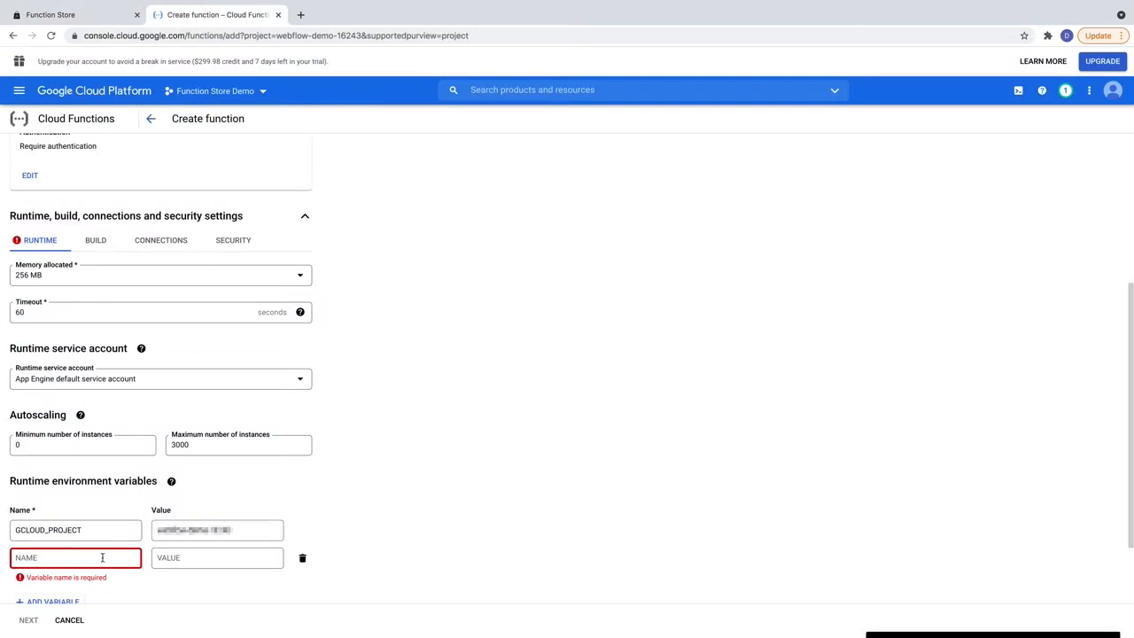
pyautogui.press('super+v')
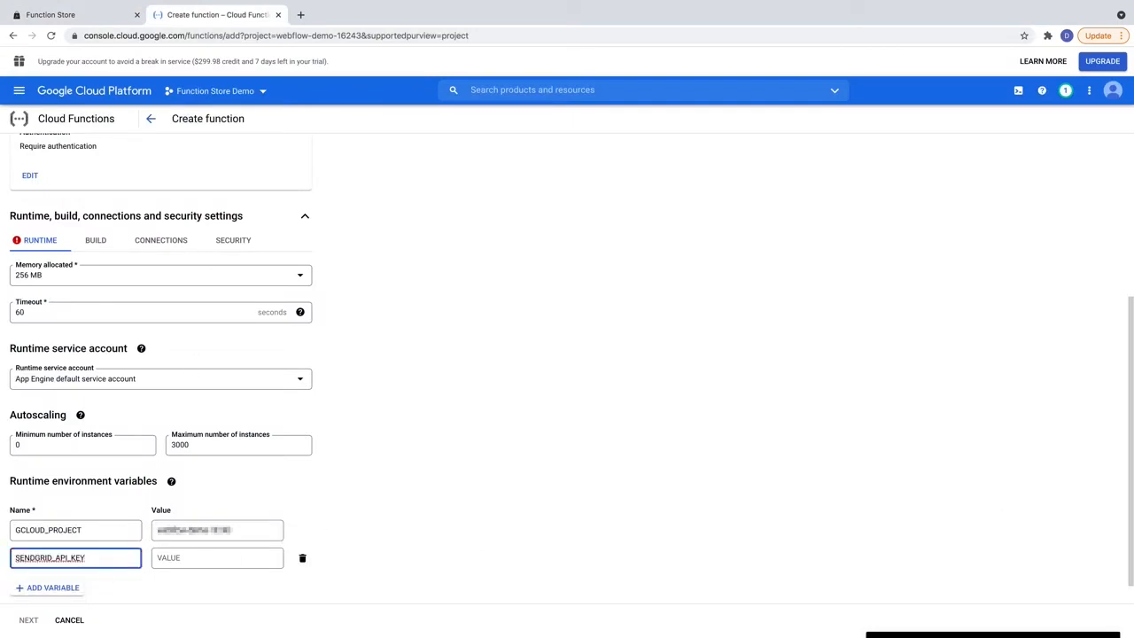
# Copy the SendGrid API key from the other application and paste it as the value of SENDGRID_API_KEY.
pyautogui.press('super+Tab')
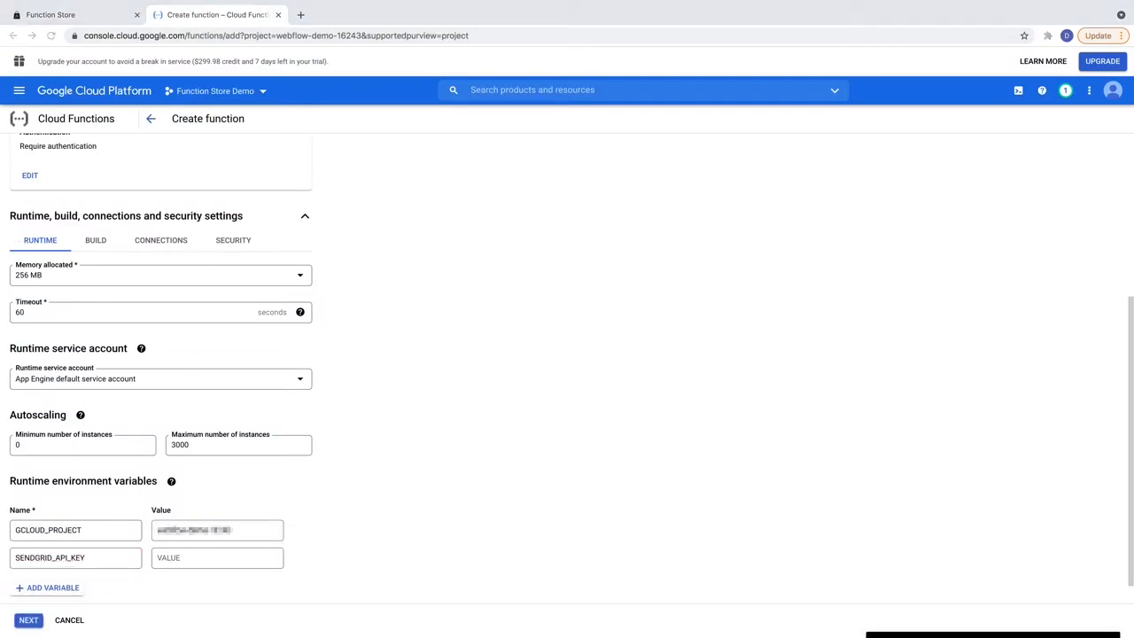
pyautogui.press('super+Tab')
pyautogui.click(230, 559)
pyautogui.press('super+v')
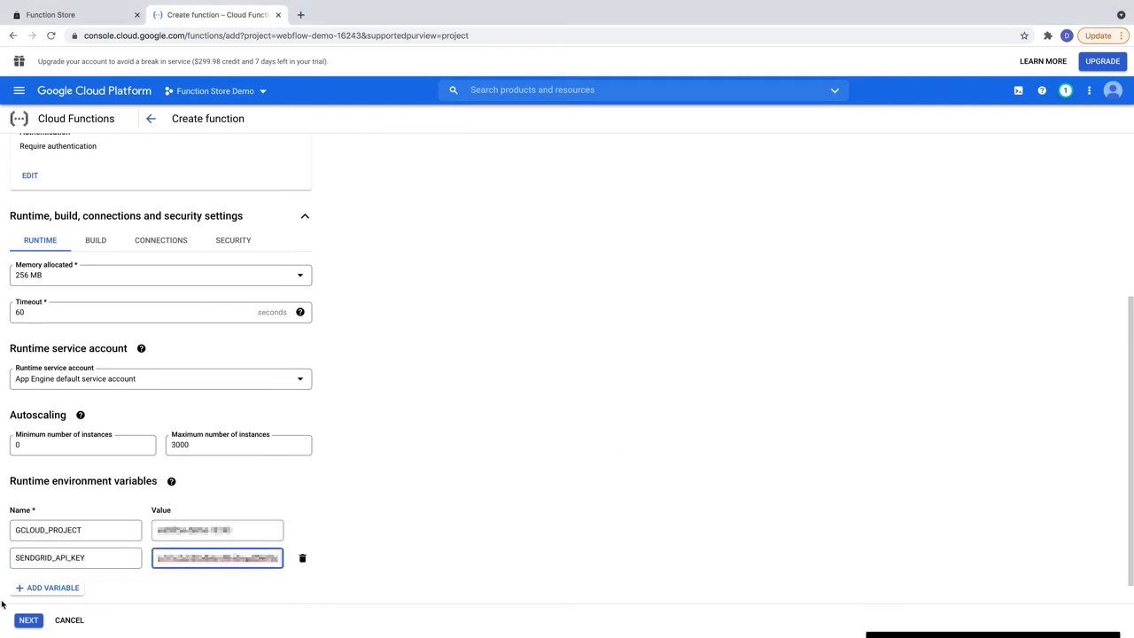
# Add a third runtime environment variable named SENDGRID_SENDER_EMAIL, copying the name from the Function Store, and paste the sender's e-mail address as its value.
pyautogui.click(49, 588)
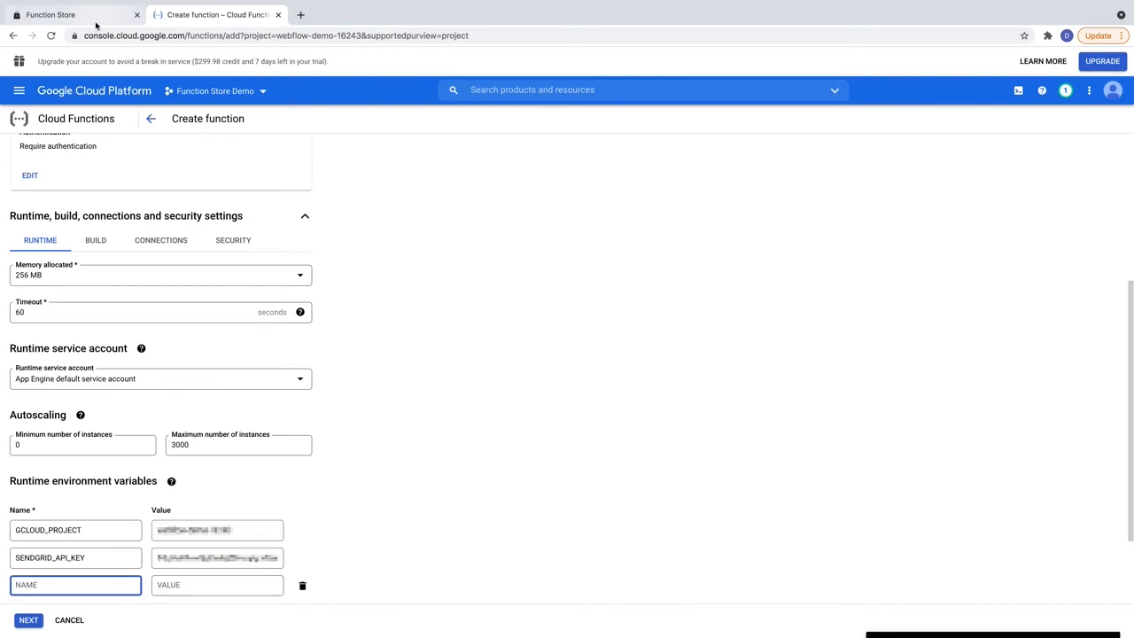
pyautogui.click(96, 18)
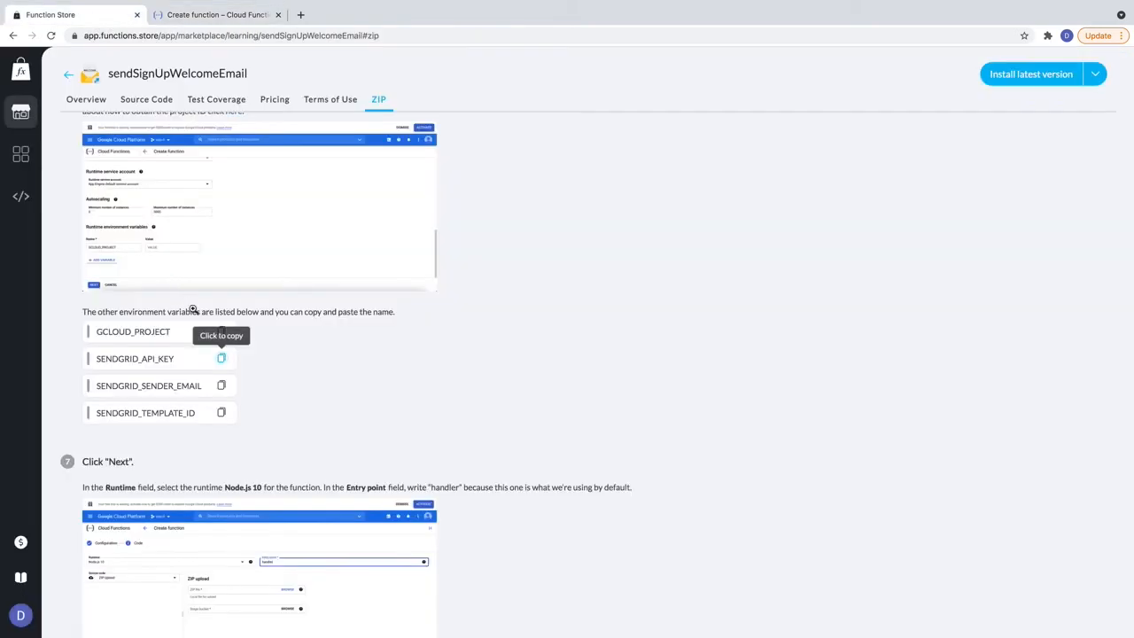
pyautogui.click(221, 385)
pyautogui.click(211, 16)
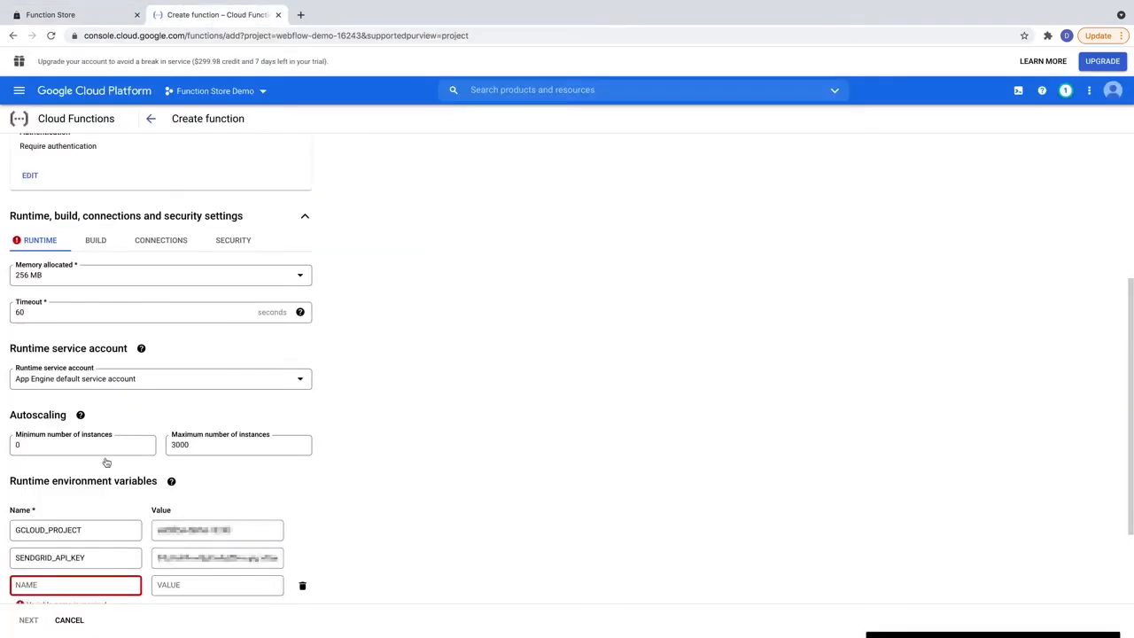
pyautogui.hotkey('ctrl', 'v')
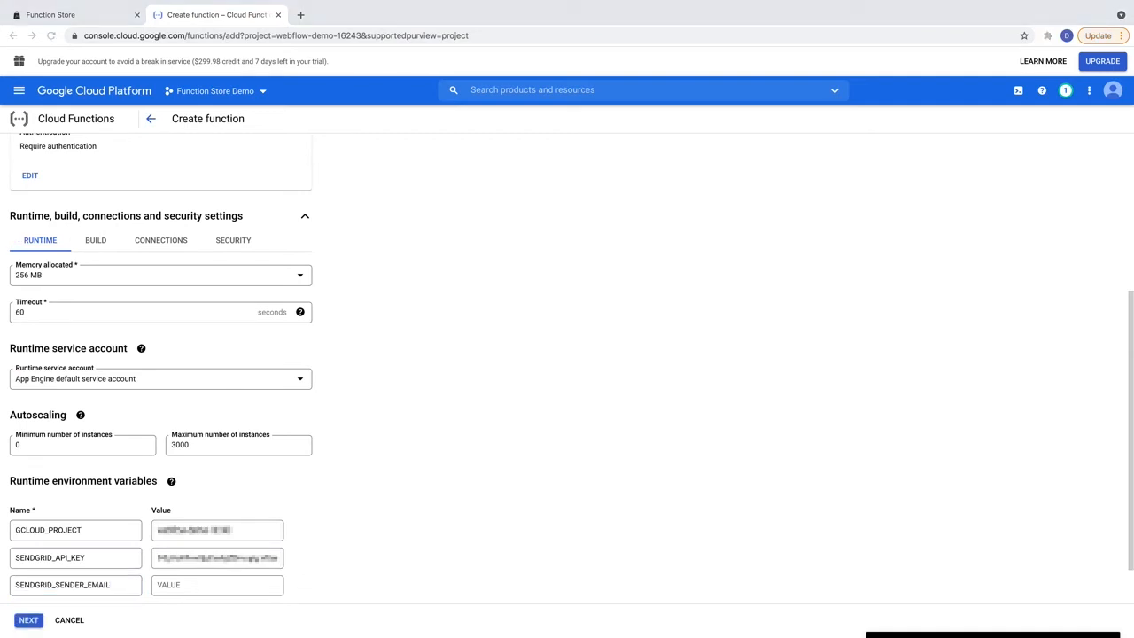
pyautogui.press('super+v')
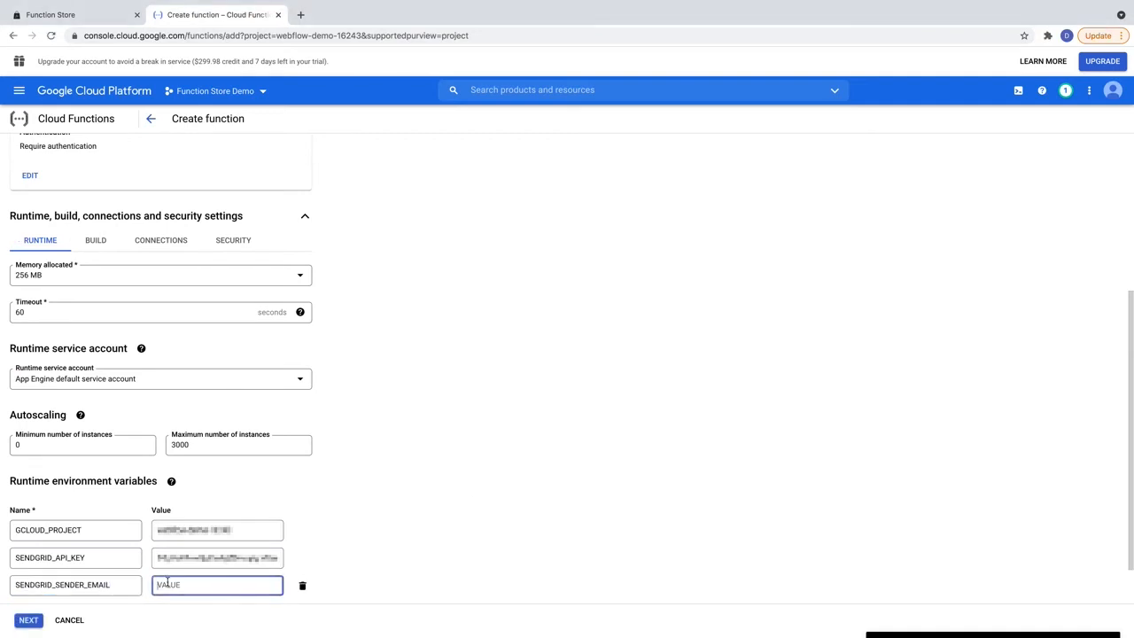
# Add a fourth runtime environment variable named SENDGRID_TEMPLATE_ID, copying the name from the Function Store's list.
pyautogui.scroll(-1, 346, 516)
pyautogui.click(66, 572)
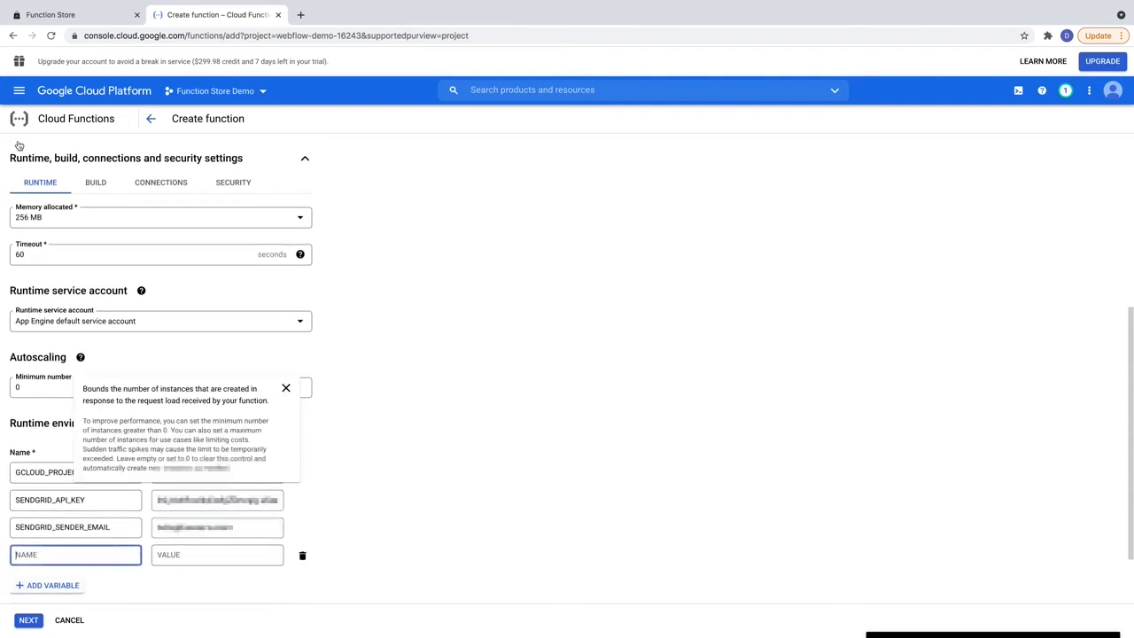
pyautogui.click(50, 17)
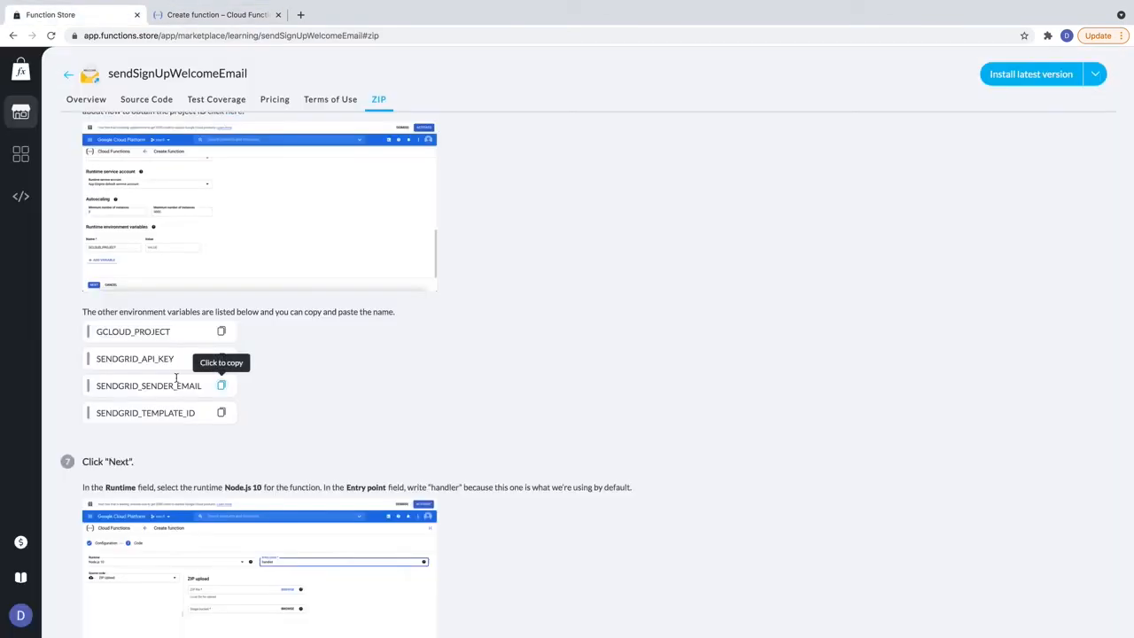
pyautogui.click(221, 413)
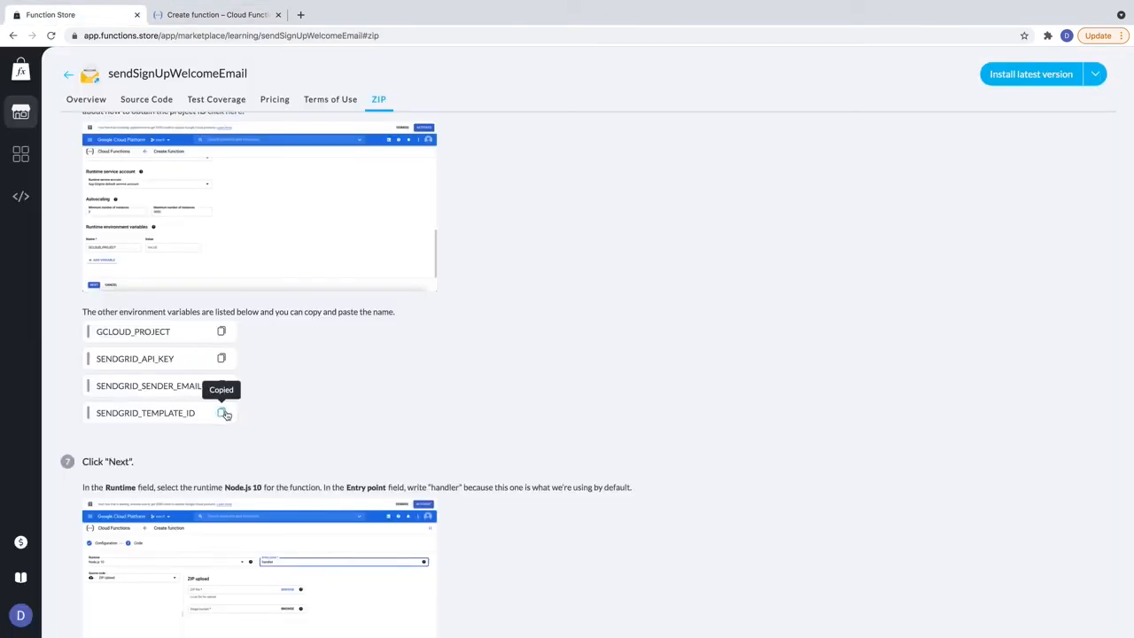
pyautogui.click(228, 16)
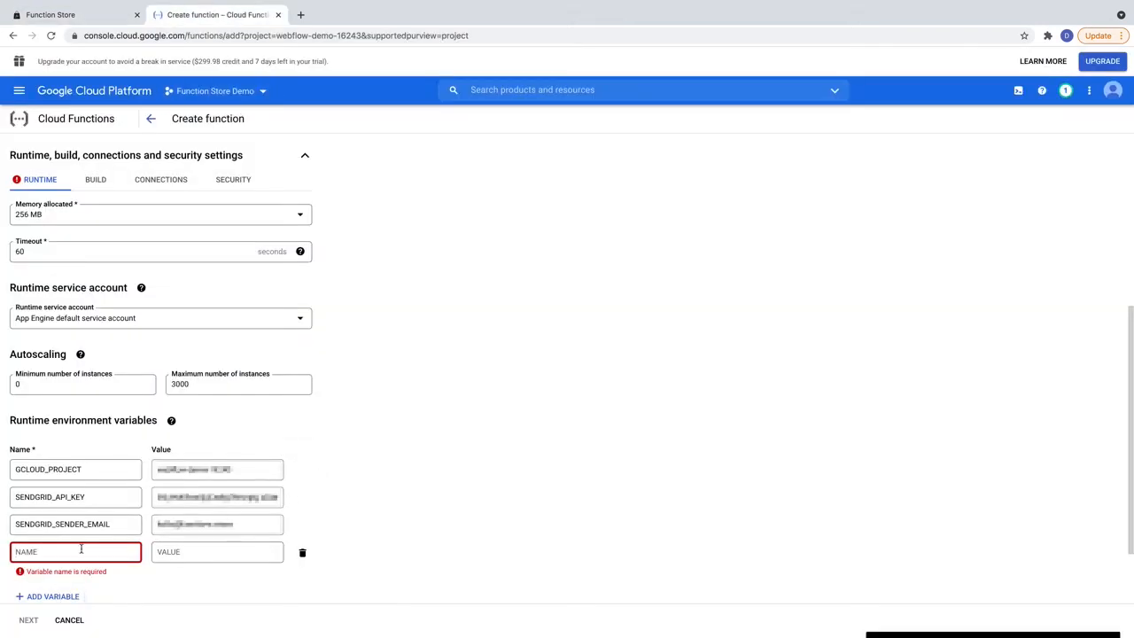
pyautogui.hotkey('ctrl', 'v')
# Copy the SendGrid template ID from the other application and paste it as the value of SENDGRID_TEMPLATE_ID.
pyautogui.press('super+Tab')
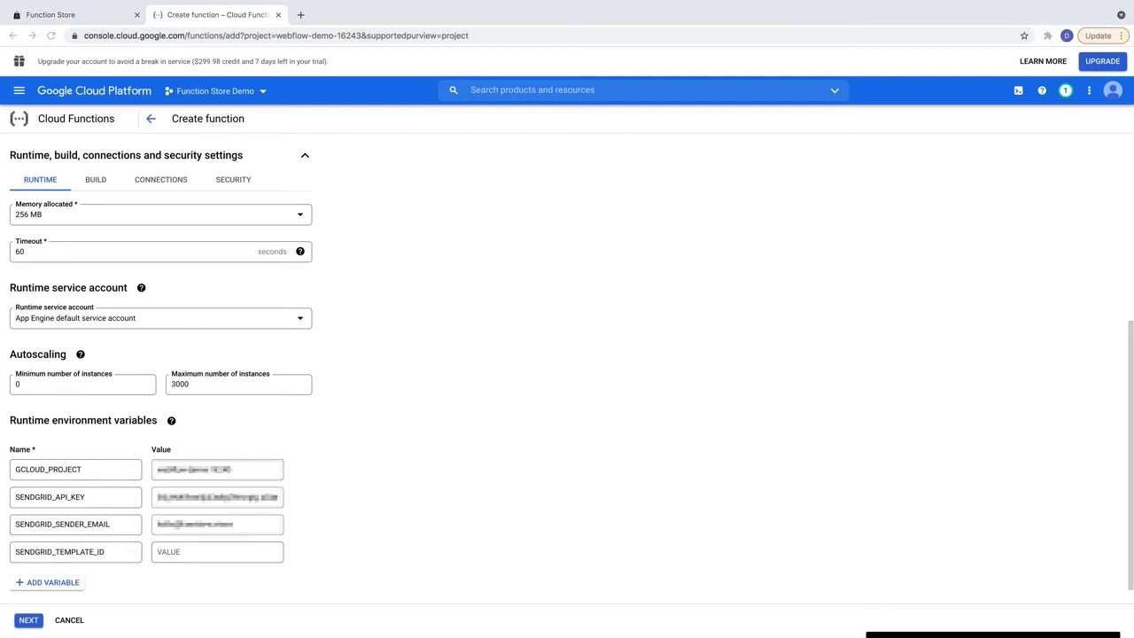
pyautogui.click(251, 552)
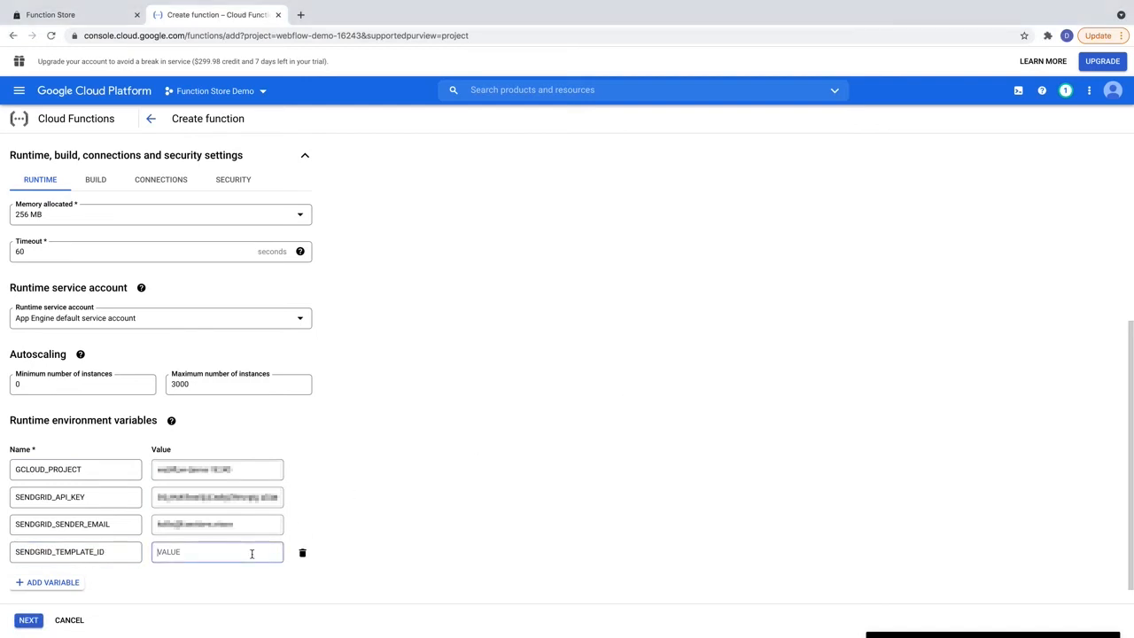
pyautogui.hotkey('ctrl', 'v')
pyautogui.click(386, 504)
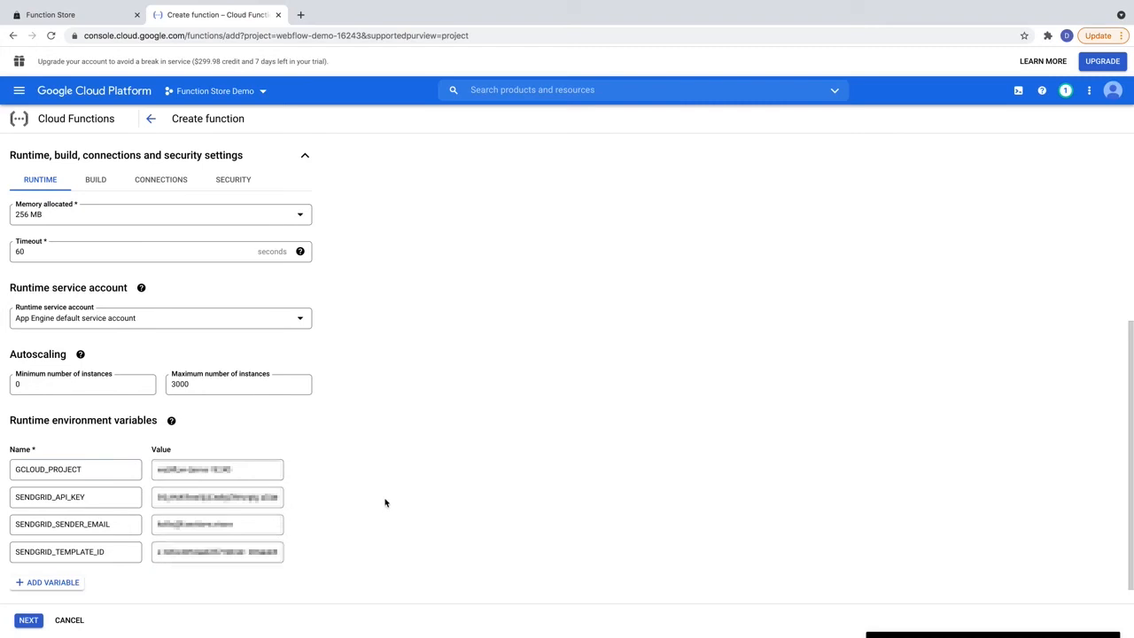
pyautogui.scroll(-1, 386, 501)
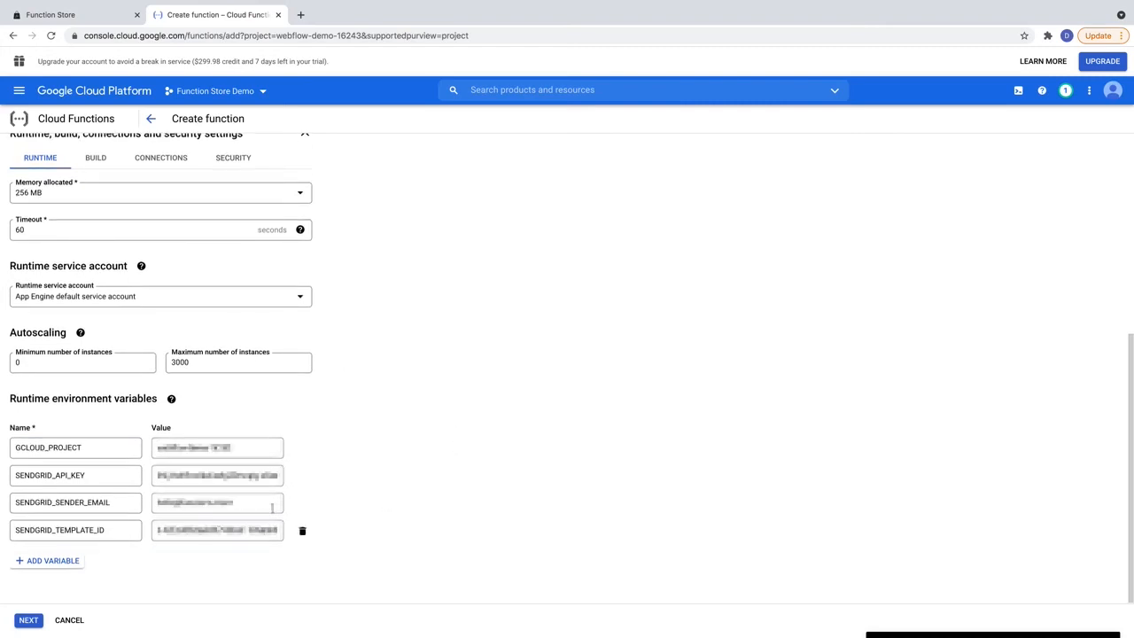
# Continue to the function's code stage and set the runtime to Node.js 10.
pyautogui.click(35, 621)
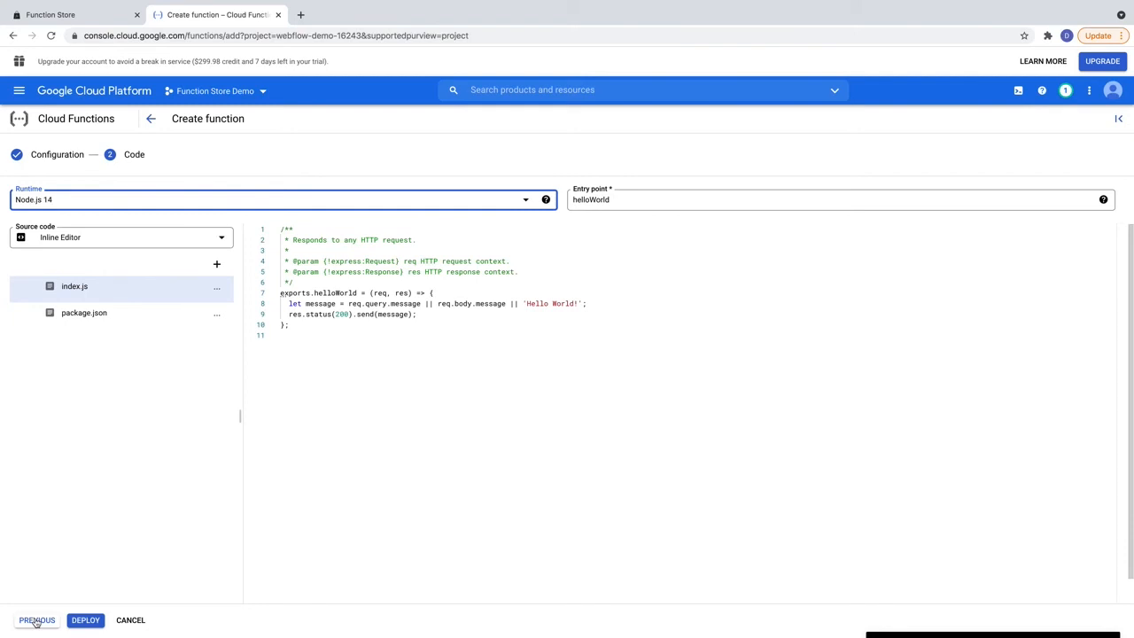
pyautogui.click(67, 205)
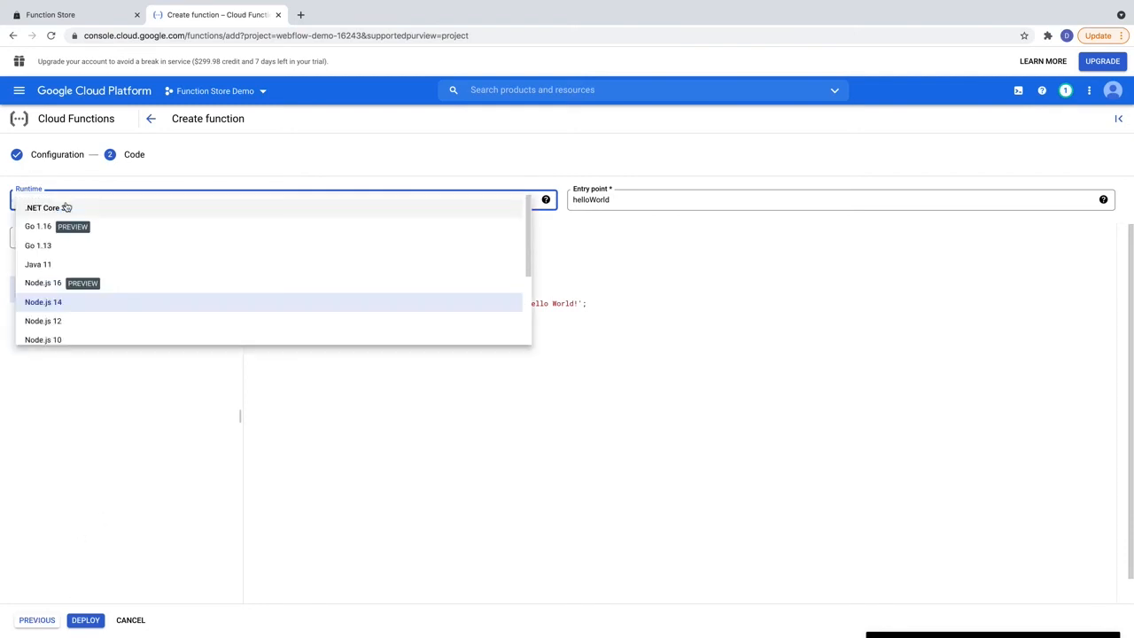
pyautogui.scroll(-1, 76, 312)
pyautogui.click(74, 321)
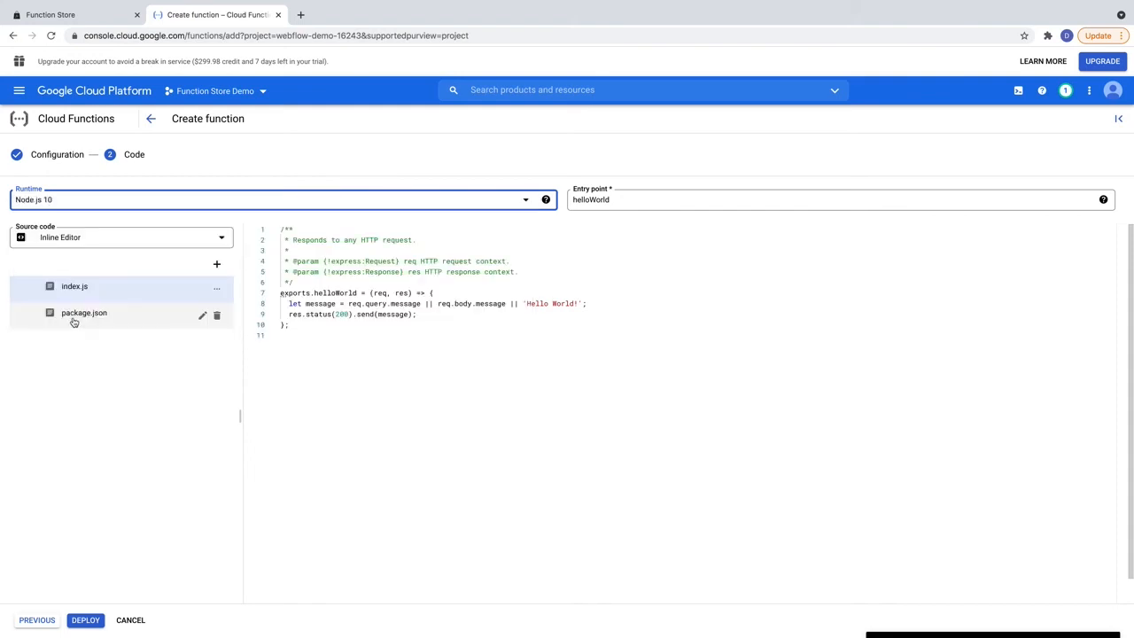
# Set the function's entry point to handler and its source code to ZIP Upload.
pyautogui.click(670, 201)
pyautogui.press('super+a')
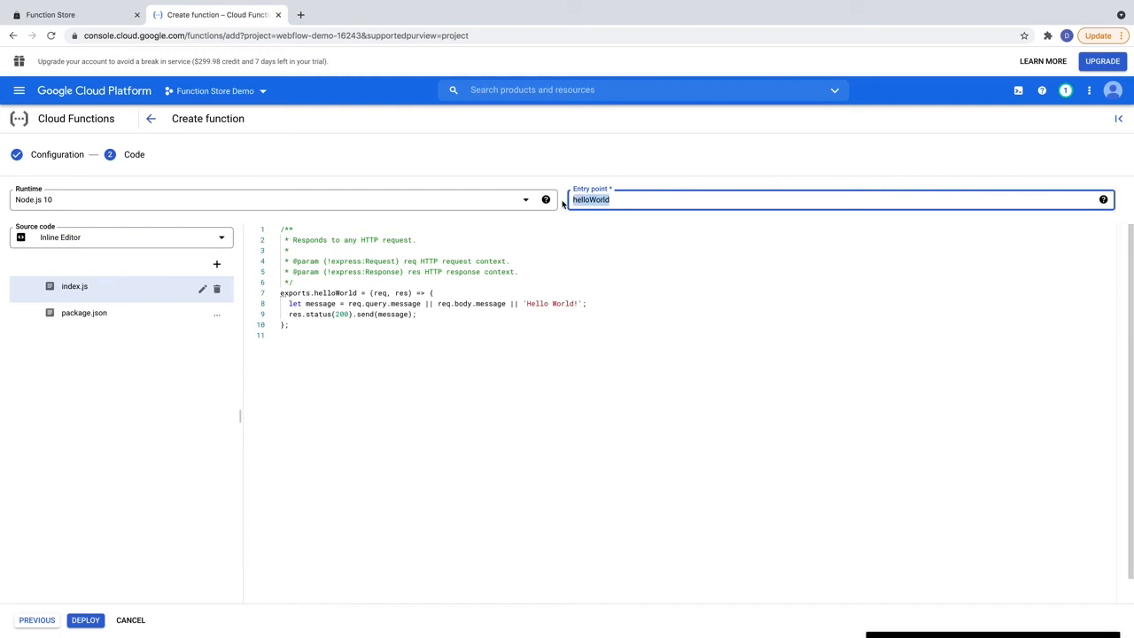
pyautogui.write('handler')
pyautogui.click(111, 237)
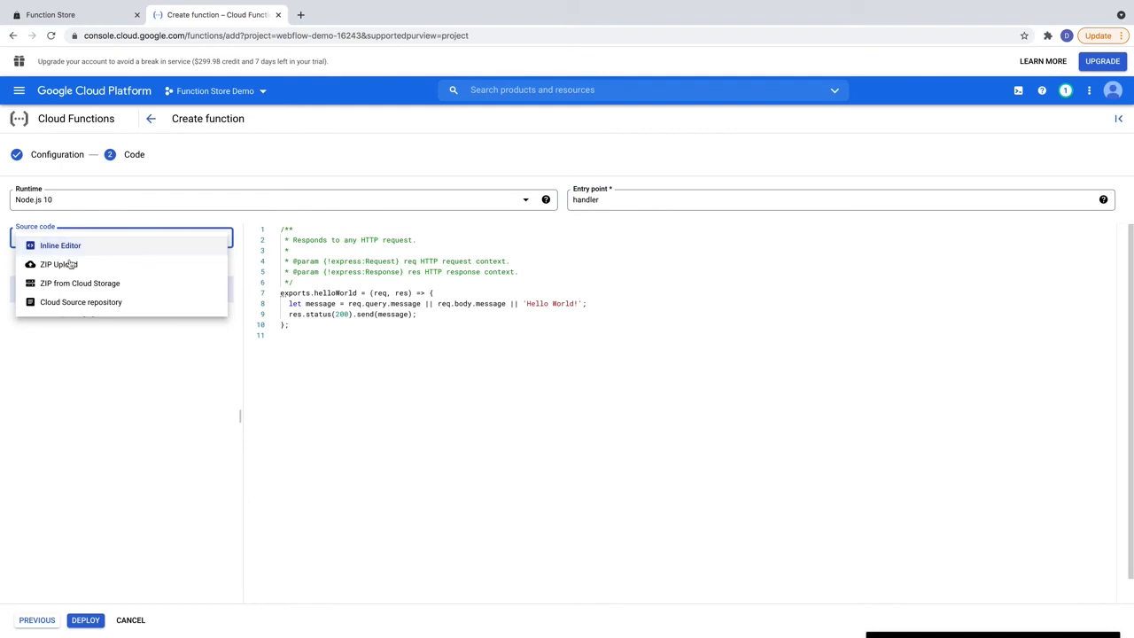
pyautogui.click(70, 265)
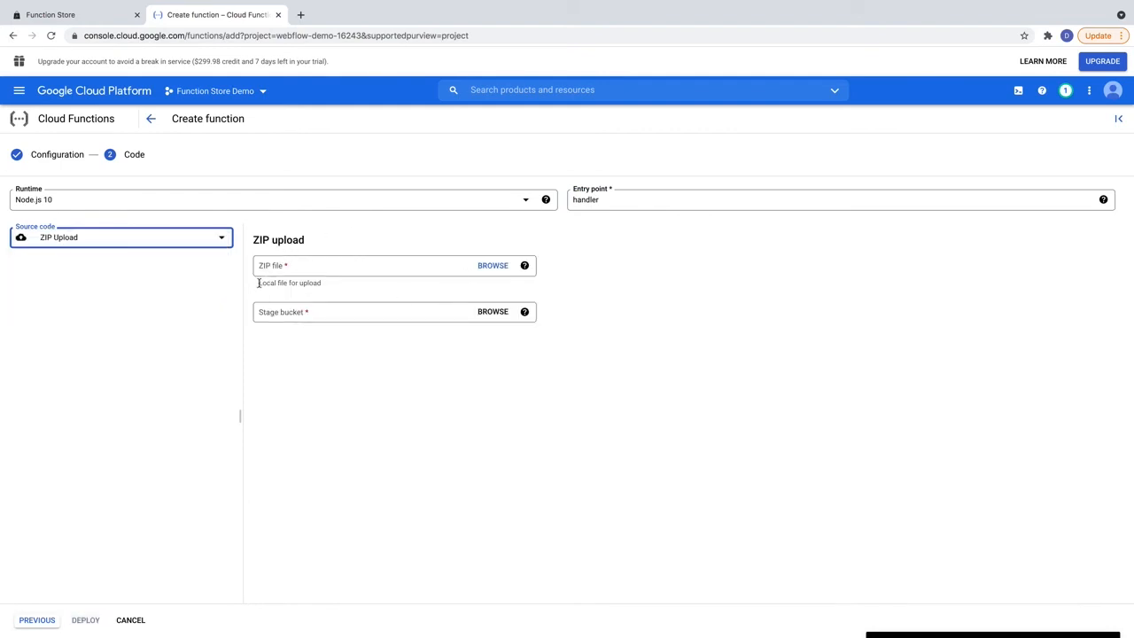
# Download the function's ZIP from step 8 of the Function Store's ZIP instructions.
pyautogui.click(53, 15)
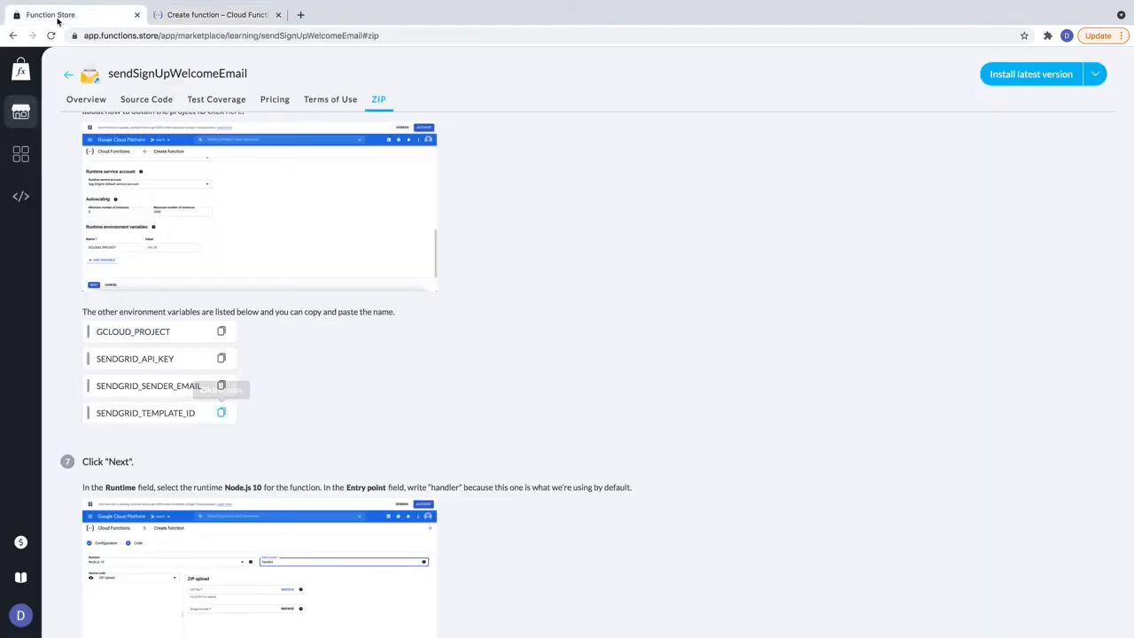
pyautogui.scroll(-4, 443, 392)
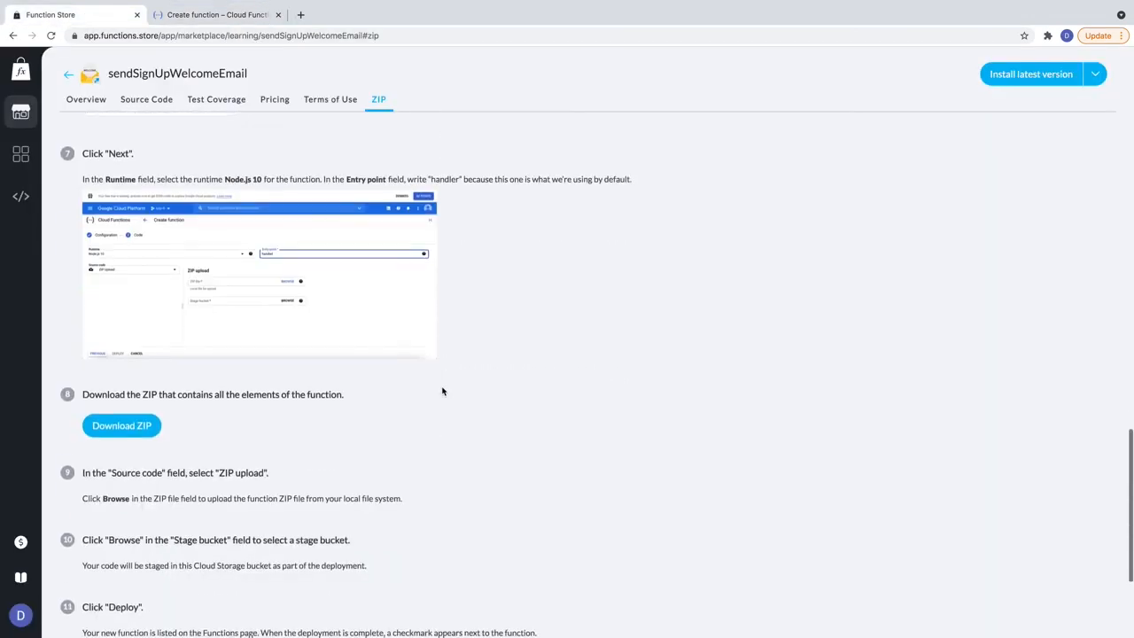
pyautogui.click(106, 422)
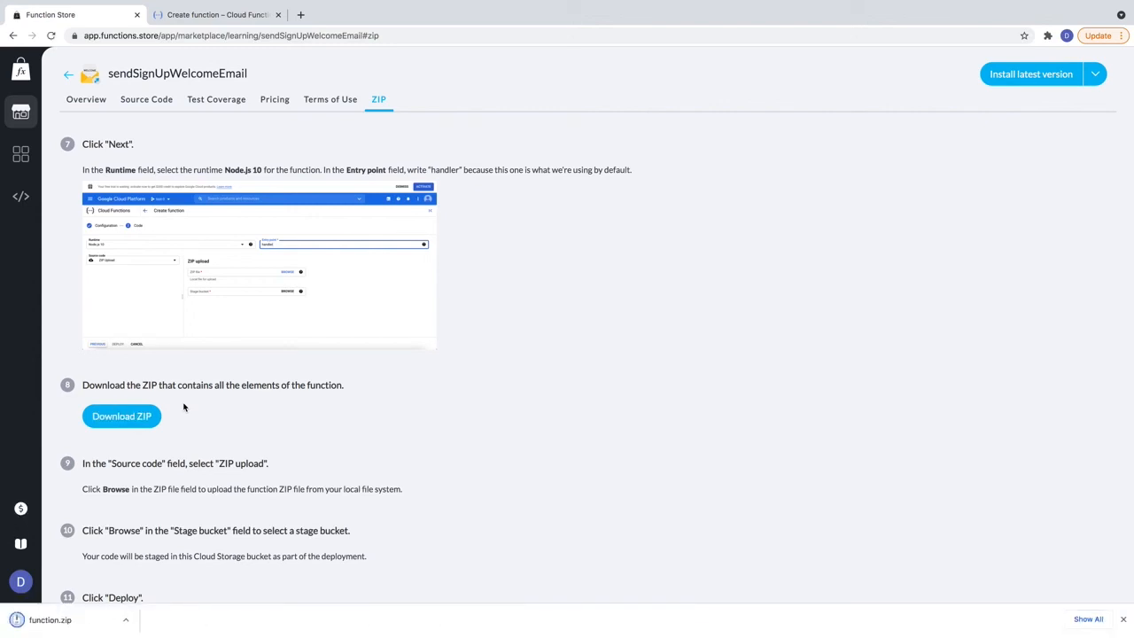
# Choose function.zip from the Downloads folder as the ZIP file to upload in Cloud Functions.
pyautogui.click(199, 18)
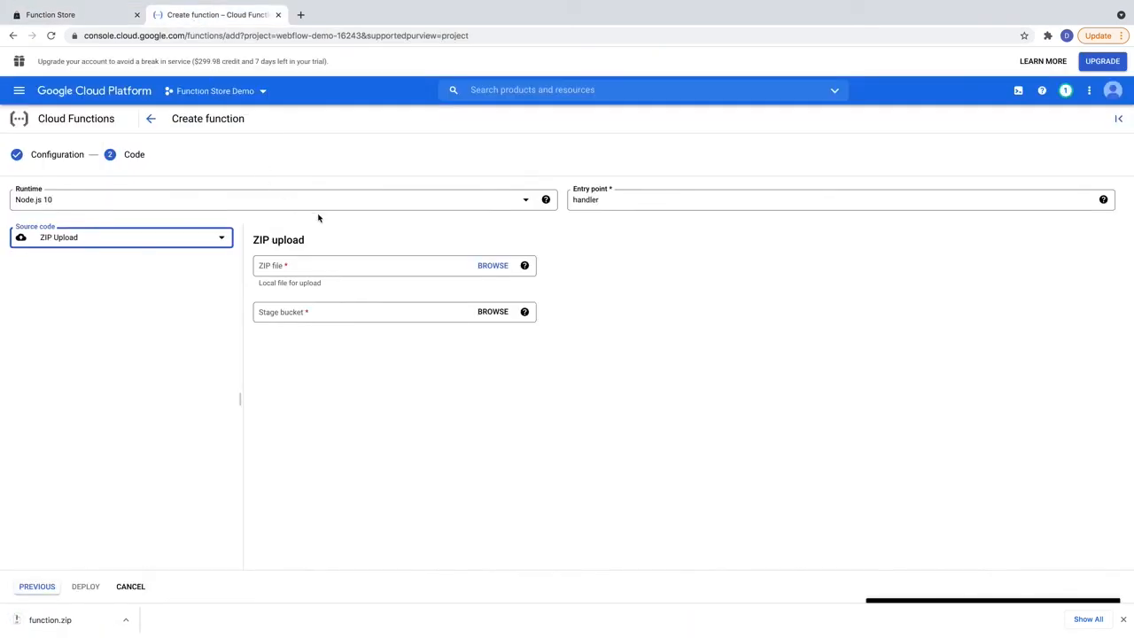
pyautogui.click(495, 267)
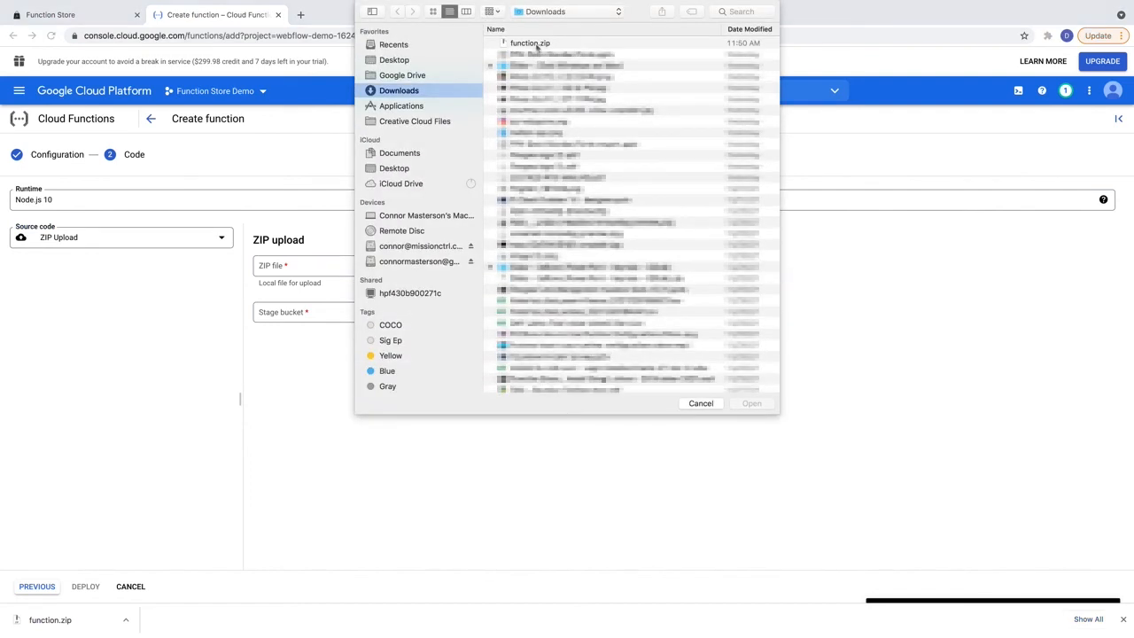
pyautogui.click(537, 44)
pyautogui.click(758, 404)
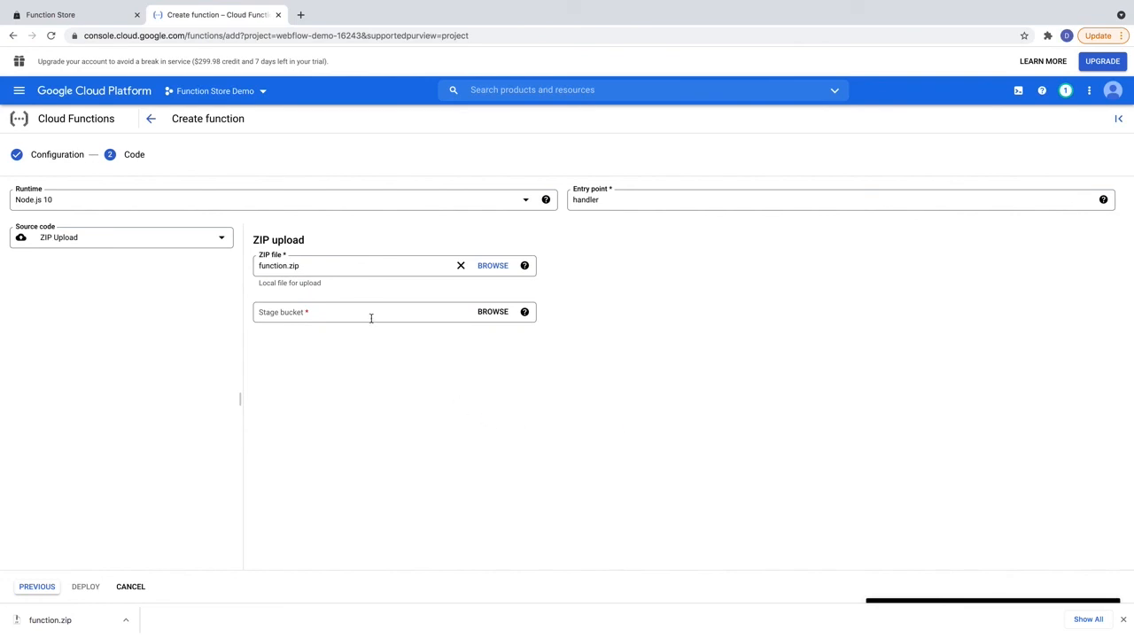
# Select the second Cloud Storage bucket in the list as the stage bucket and deploy the function.
pyautogui.click(495, 315)
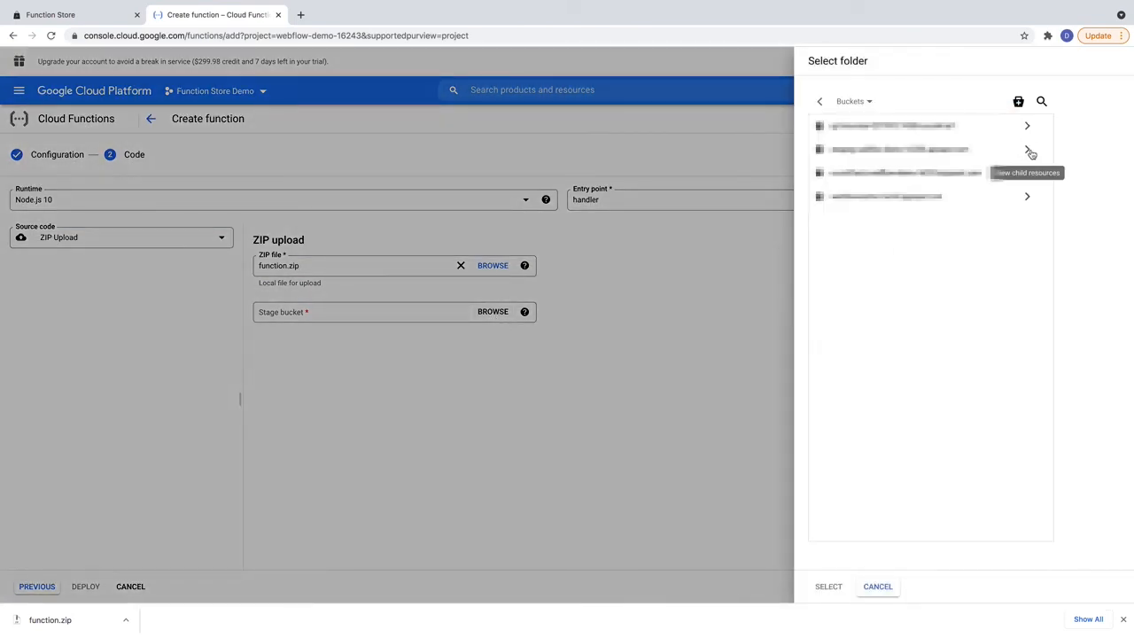
pyautogui.click(975, 149)
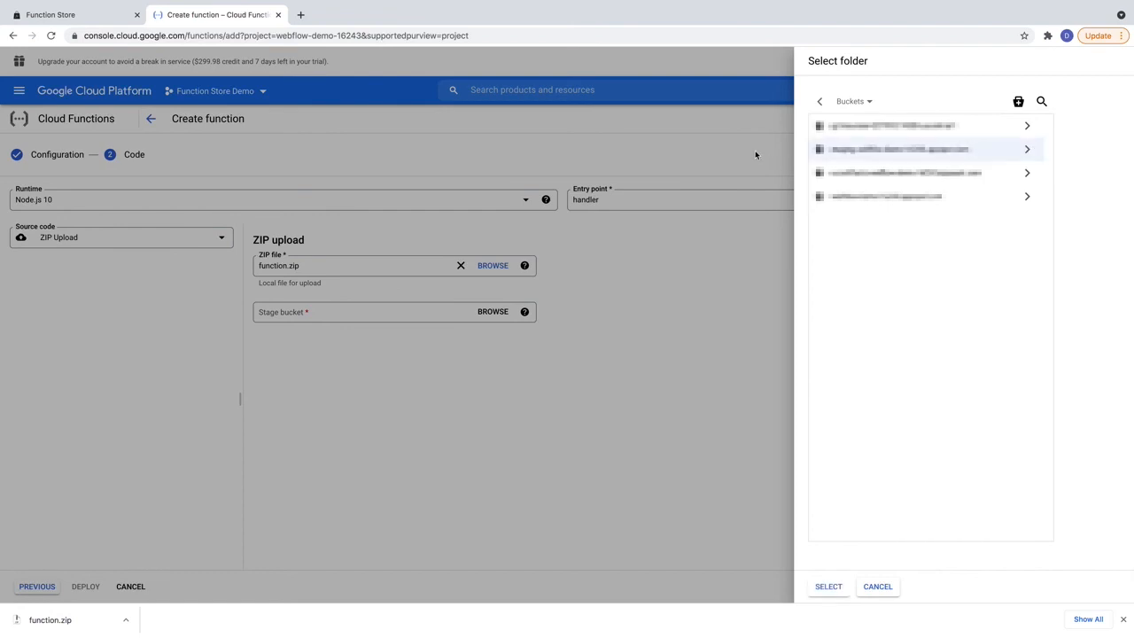
pyautogui.click(828, 587)
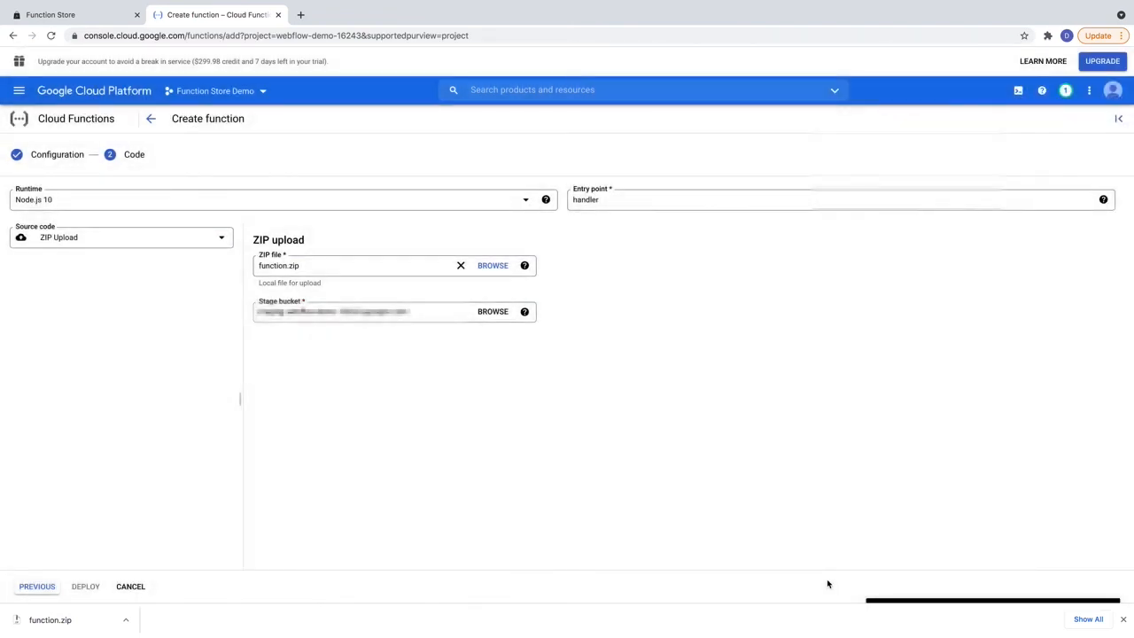
pyautogui.click(407, 321)
pyautogui.click(384, 382)
pyautogui.click(99, 588)
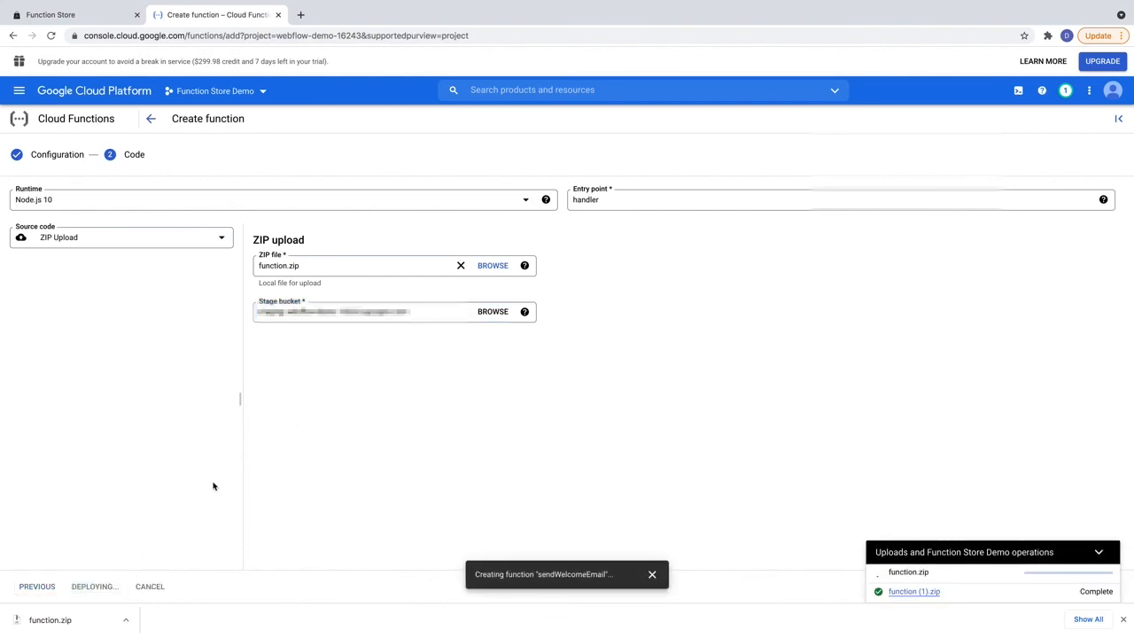